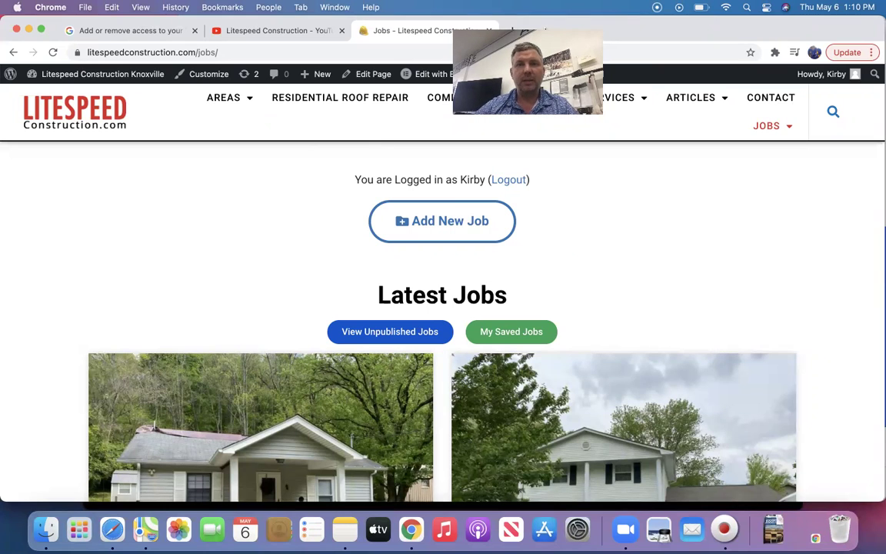
Switch to the Litespeed Construction YouTube channel and look through its uploaded videos.
mouse_move(666, 112)
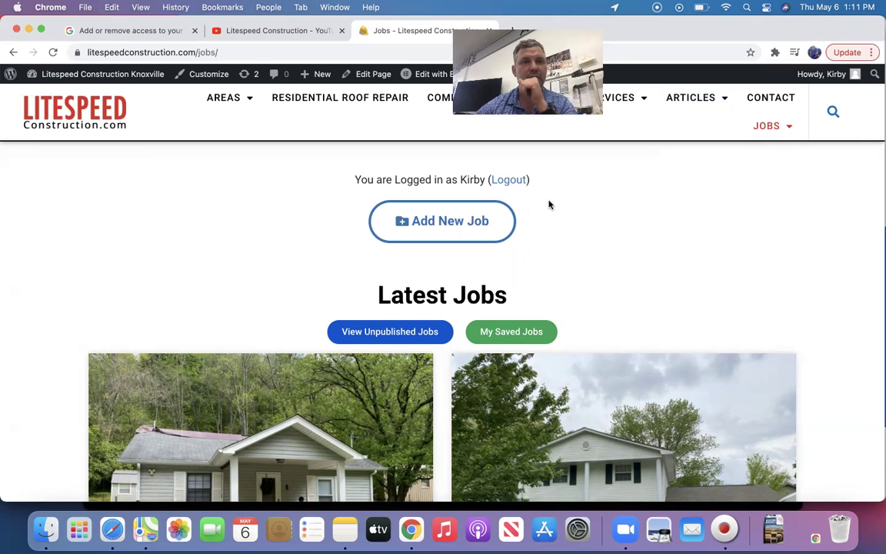
scroll(547, 204, down, 1)
click(281, 32)
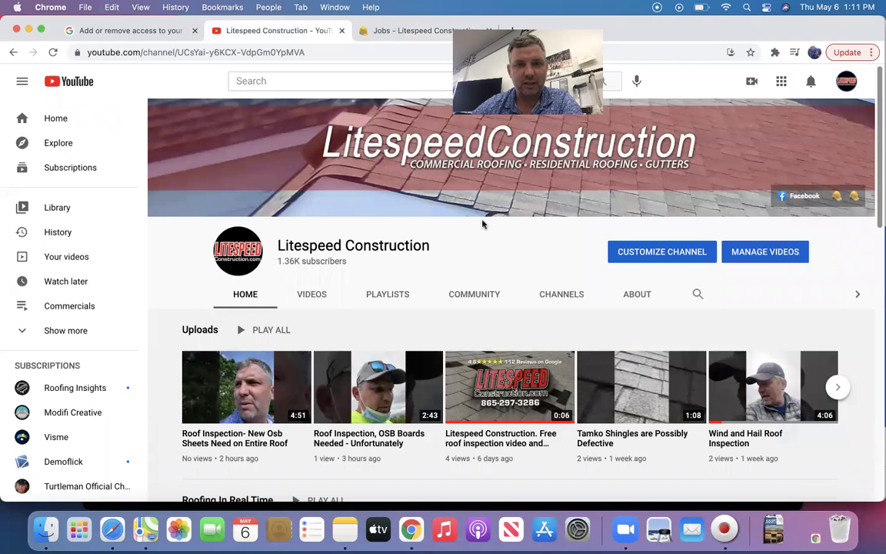
scroll(356, 279, down, 2)
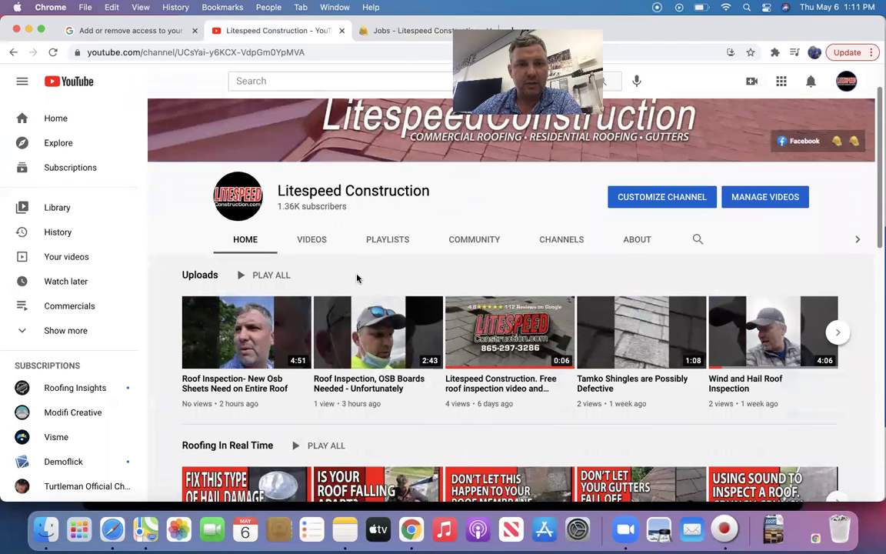
click(312, 240)
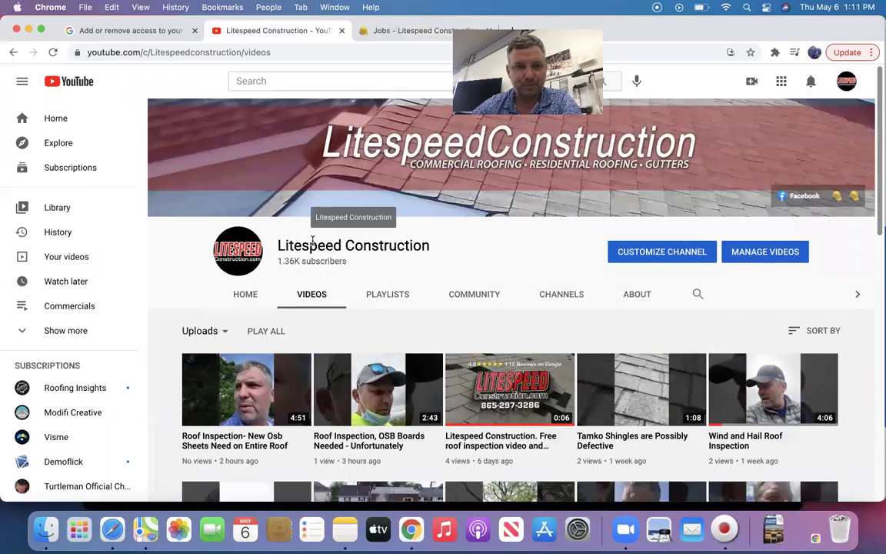
scroll(496, 330, down, 5)
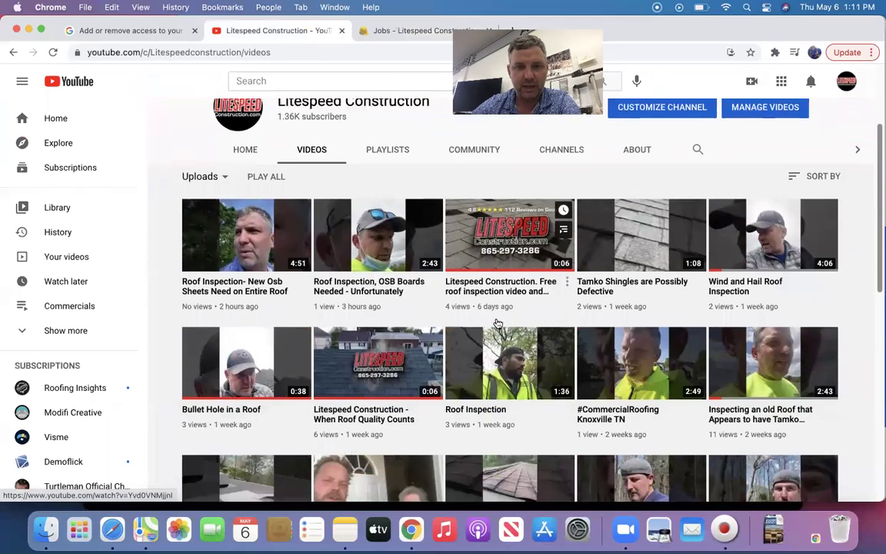
scroll(496, 323, down, 7)
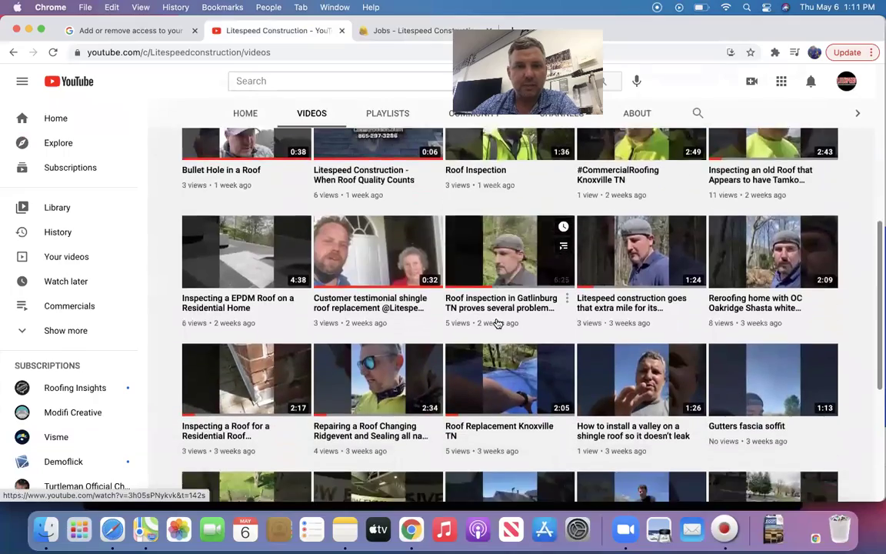
scroll(496, 323, down, 7)
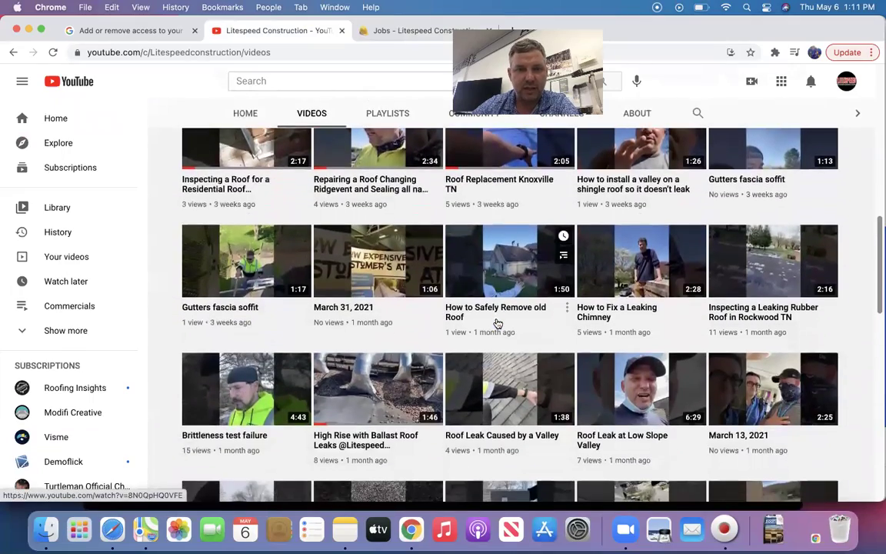
scroll(496, 323, up, 15)
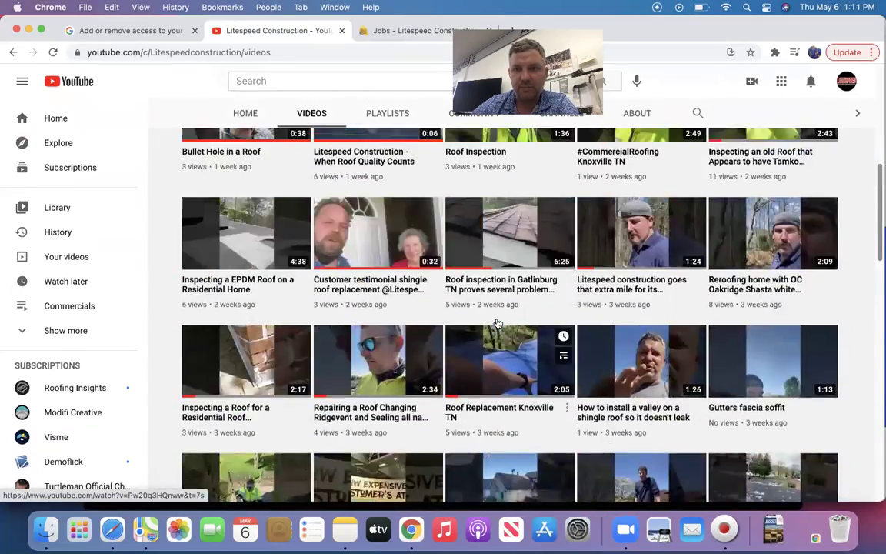
scroll(498, 323, up, 4)
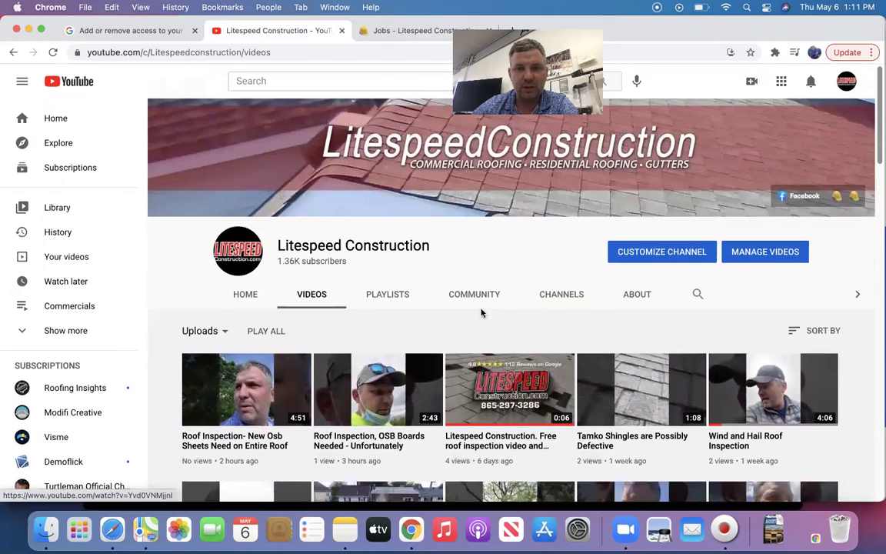
Review the playlists created on the Litespeed Construction channel.
click(387, 295)
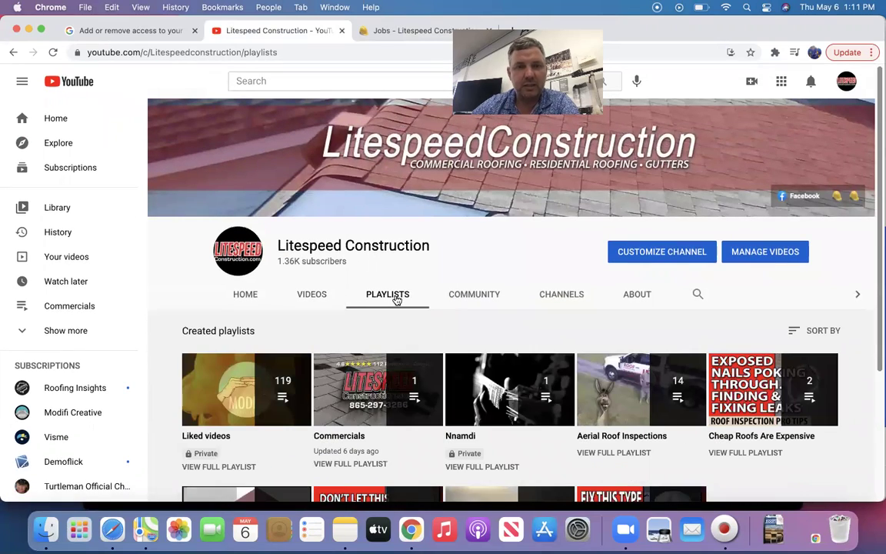
scroll(439, 304, down, 4)
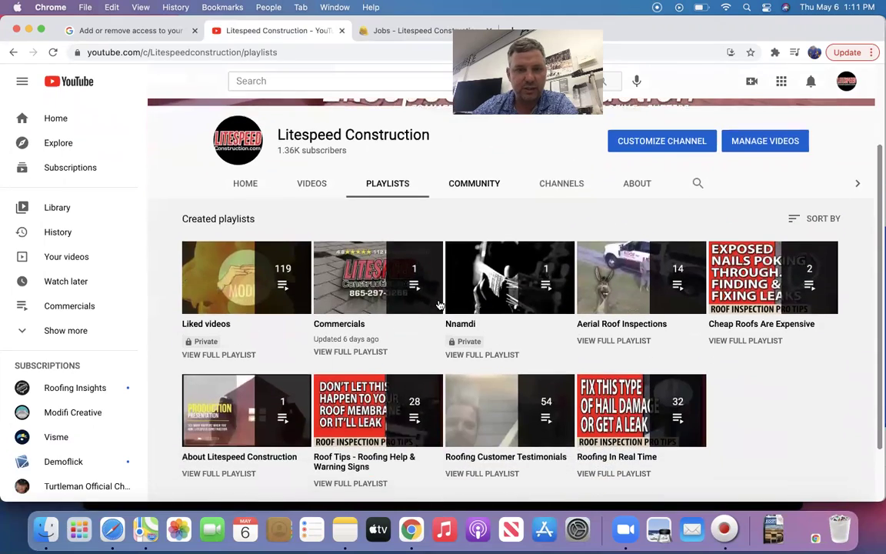
scroll(439, 304, up, 4)
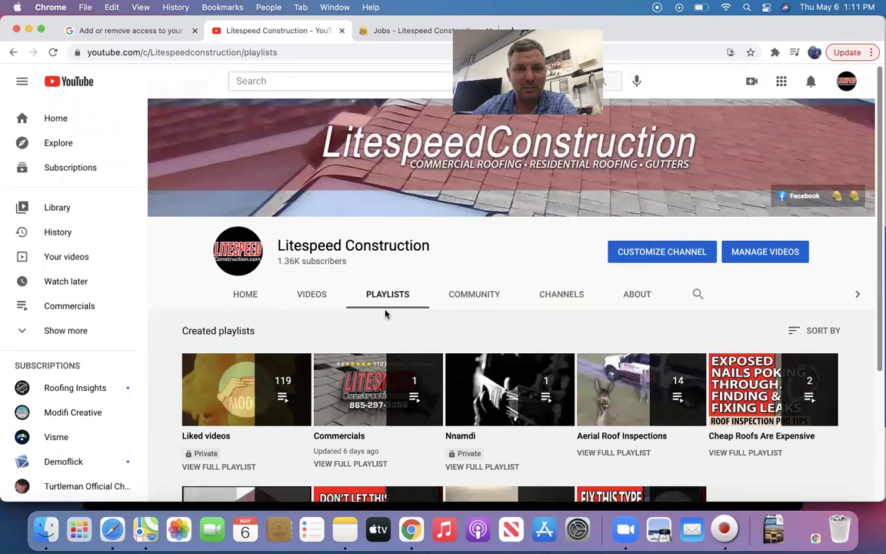
scroll(385, 312, down, 3)
scroll(386, 312, down, 2)
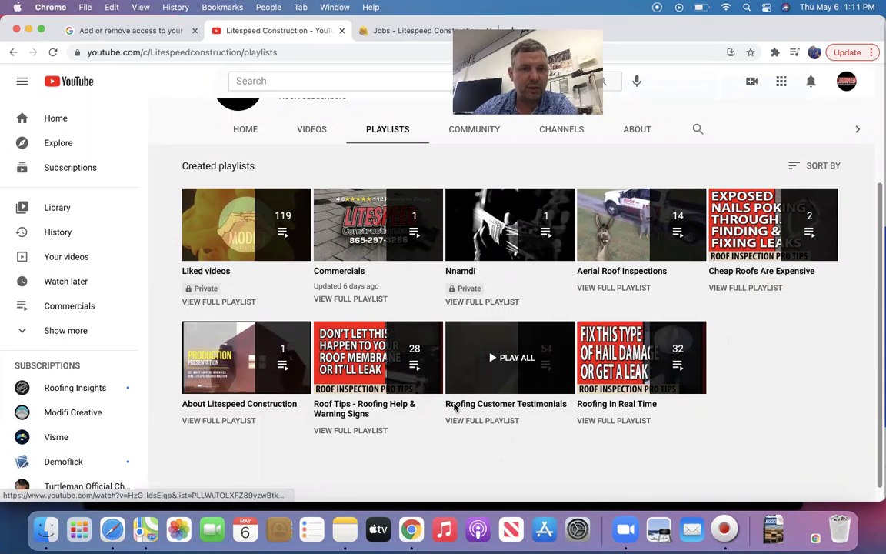
scroll(467, 346, up, 3)
scroll(465, 346, up, 2)
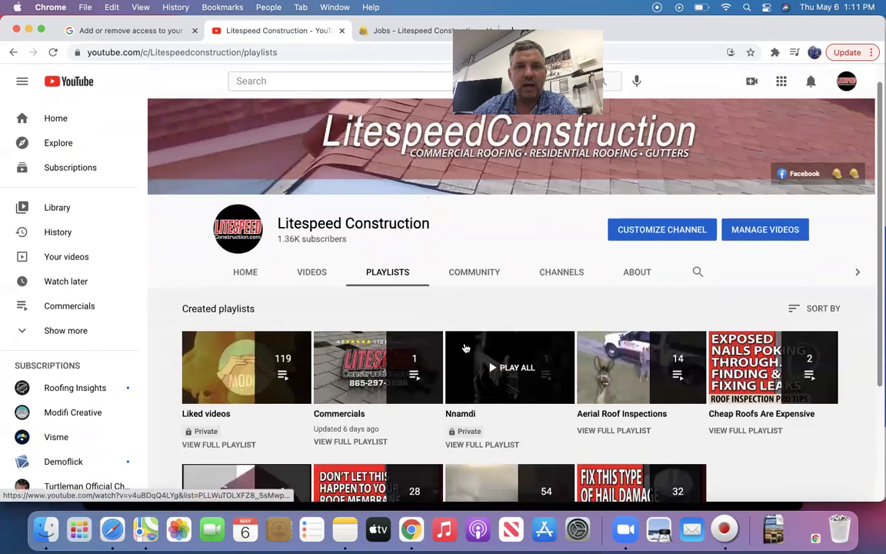
scroll(466, 348, up, 1)
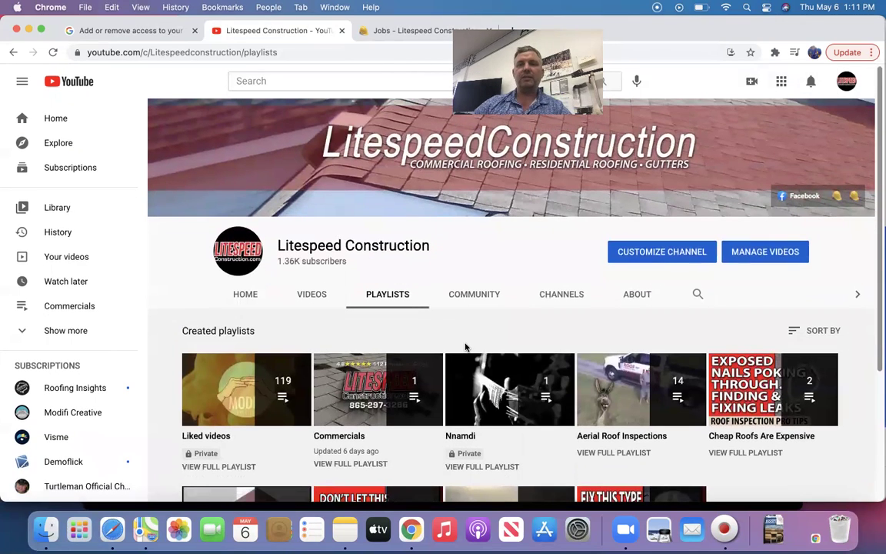
Check the channel's latest uploads again and switch to the Litespeed Construction website's jobs page.
click(312, 293)
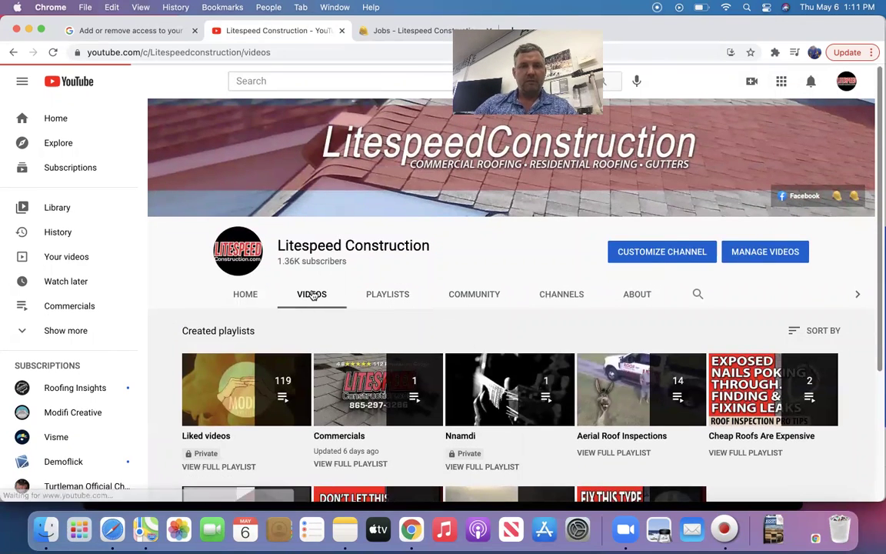
scroll(453, 291, down, 3)
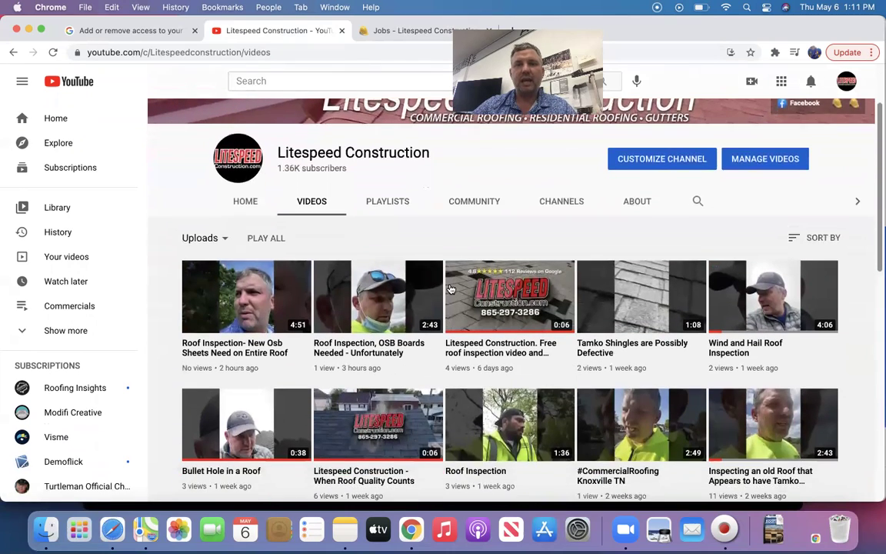
scroll(451, 289, up, 1)
scroll(451, 288, up, 1)
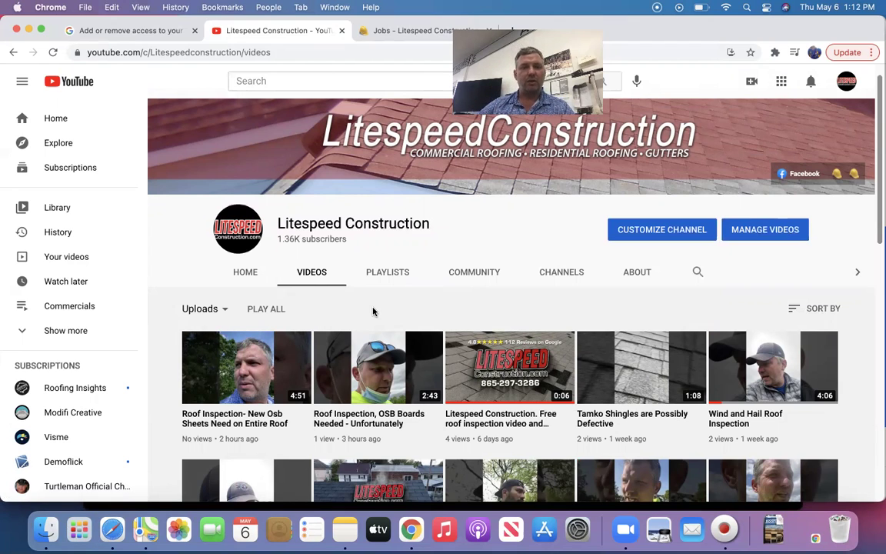
click(410, 31)
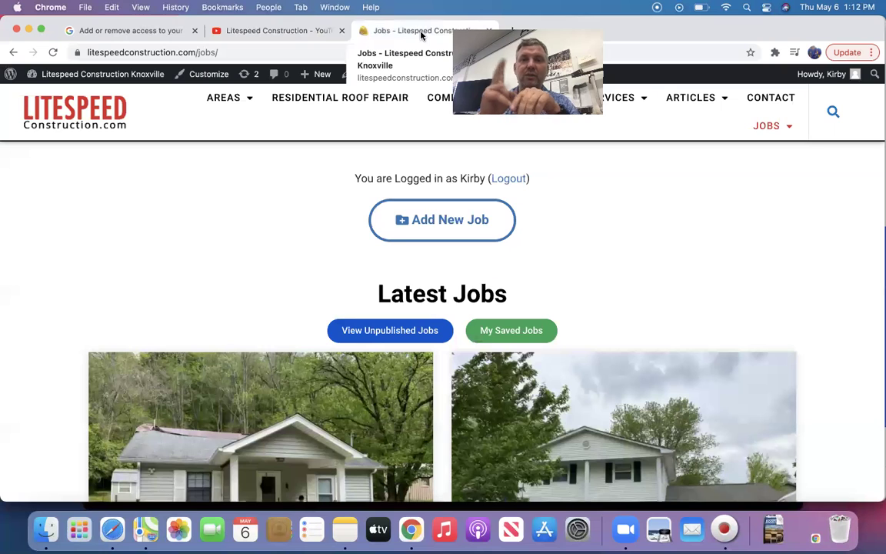
Read the YouTube Help article on adding or removing channel access, including the instructions and roles for adding access.
click(139, 31)
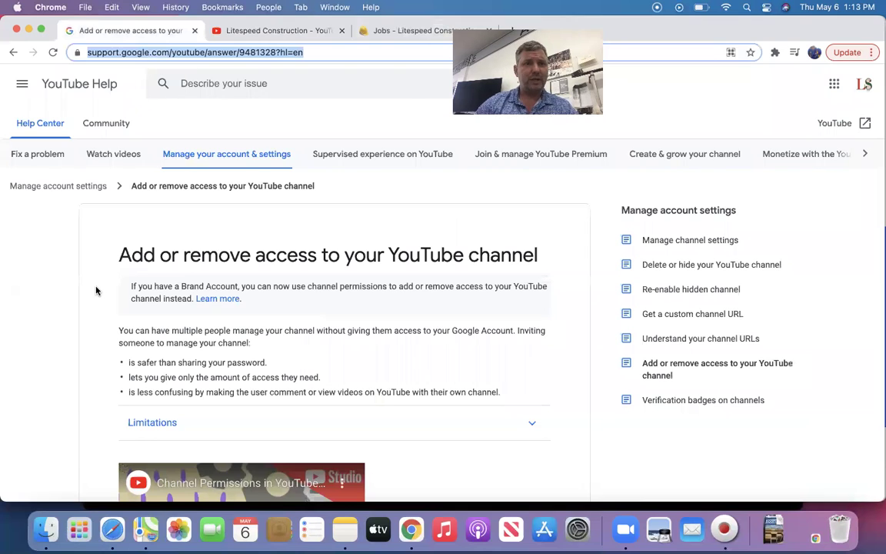
scroll(96, 291, down, 3)
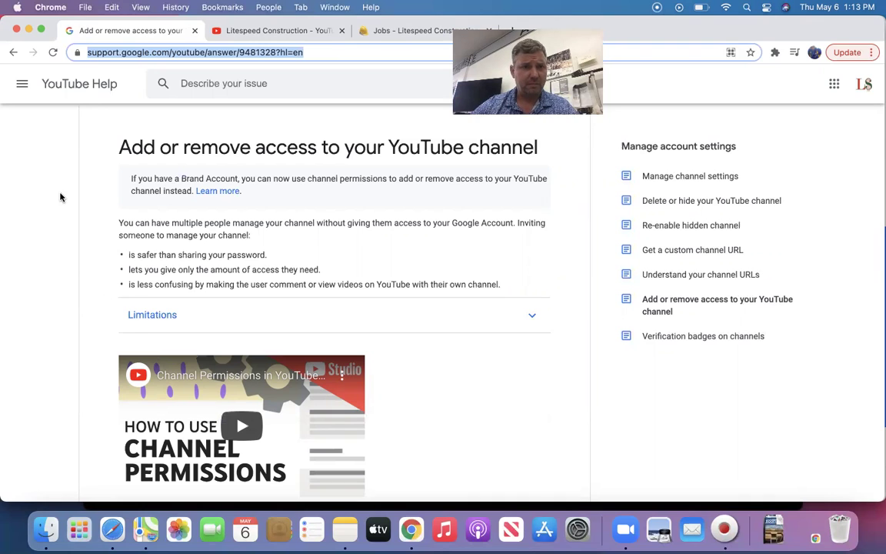
scroll(100, 225, down, 1)
scroll(100, 225, up, 5)
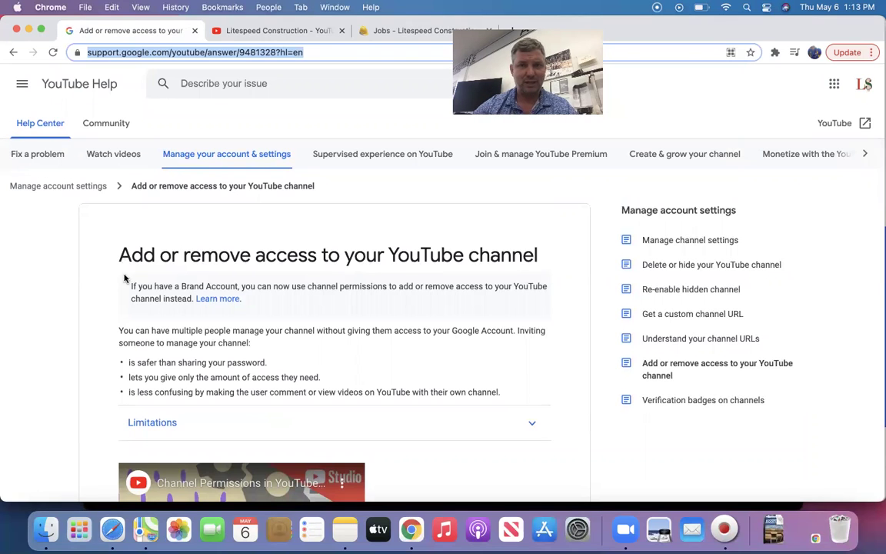
scroll(145, 385, down, 10)
scroll(146, 345, down, 3)
scroll(145, 340, up, 4)
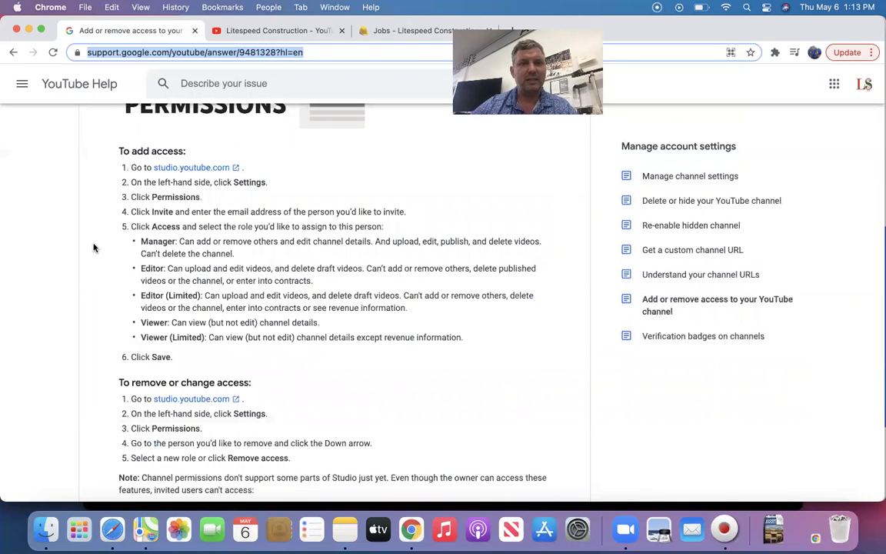
Return to the Litespeed Construction YouTube channel and examine its banner and newest roof inspection uploads.
click(283, 36)
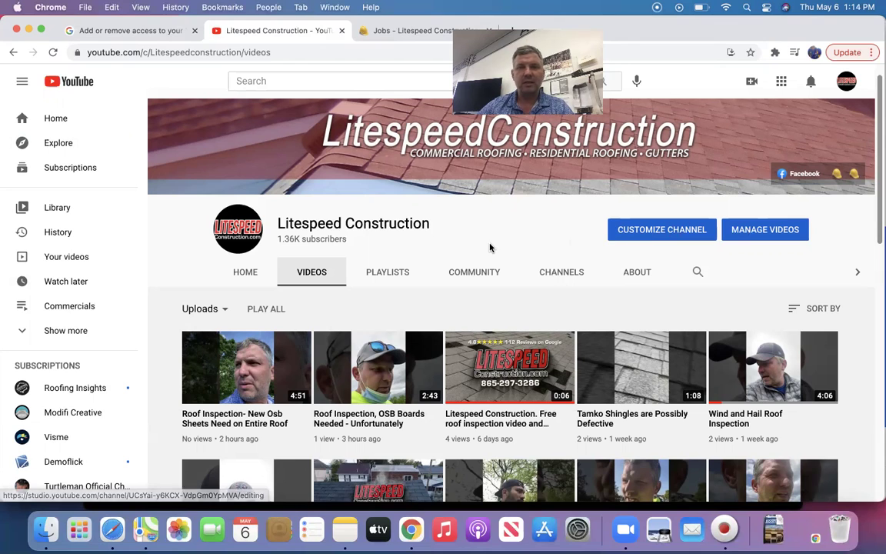
scroll(490, 248, down, 2)
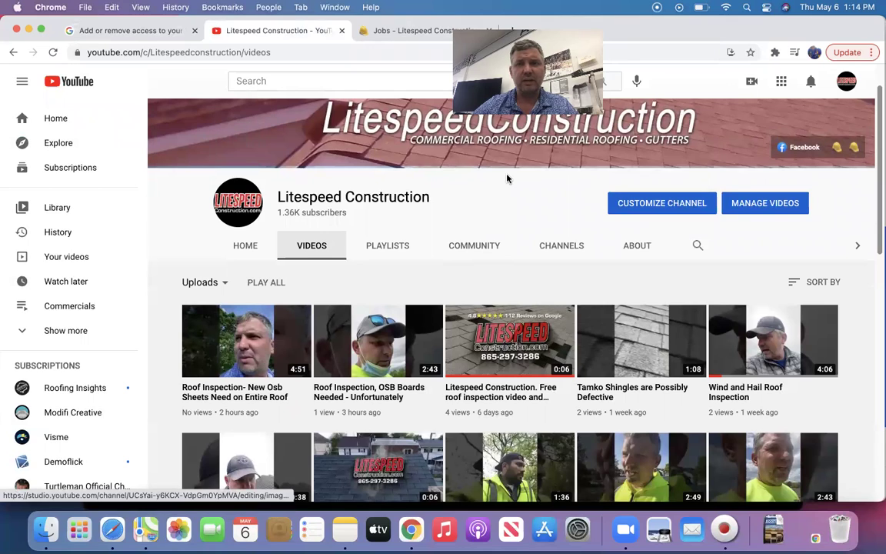
scroll(523, 173, up, 2)
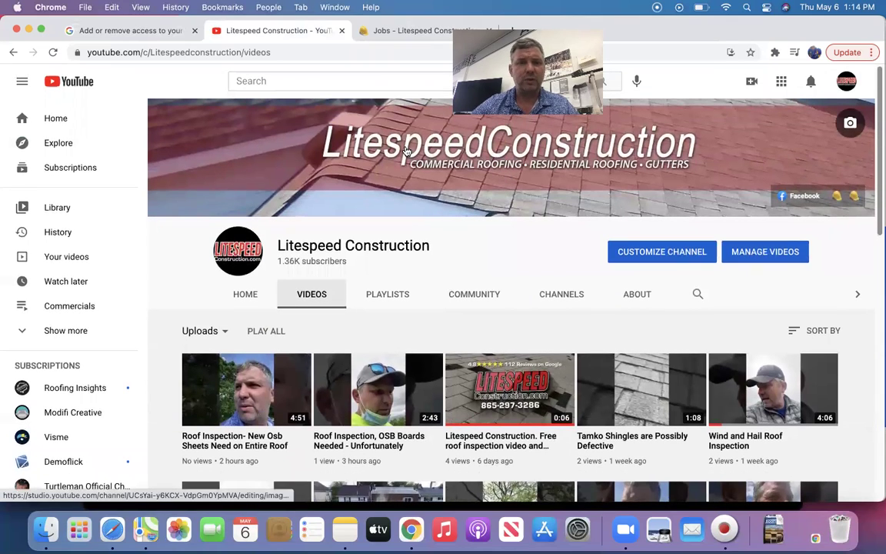
scroll(177, 346, down, 1)
scroll(177, 347, down, 1)
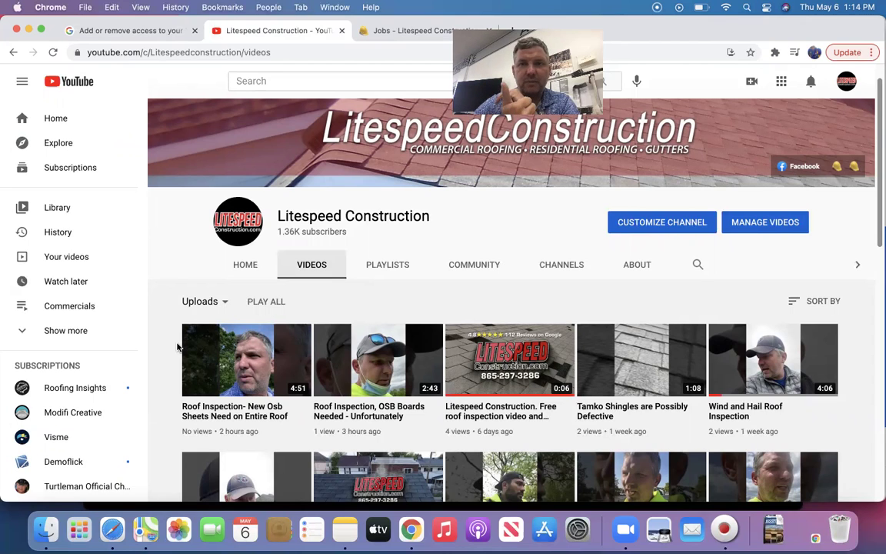
mouse_move(200, 360)
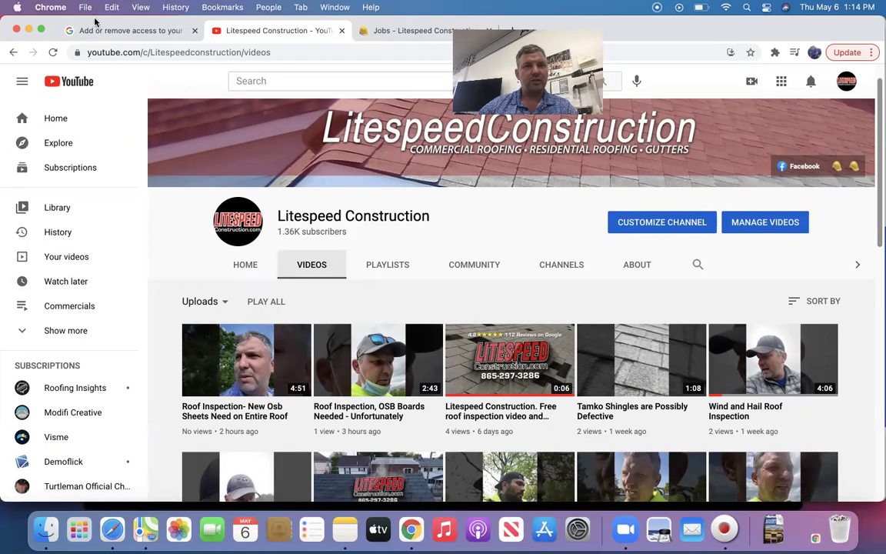
Switch to the Litespeed Construction website's jobs page and log out of the site.
click(121, 31)
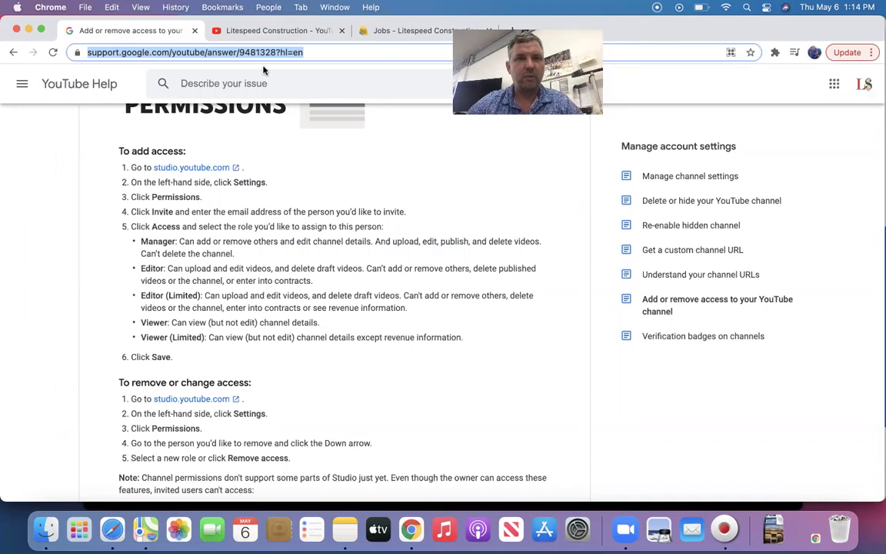
click(421, 30)
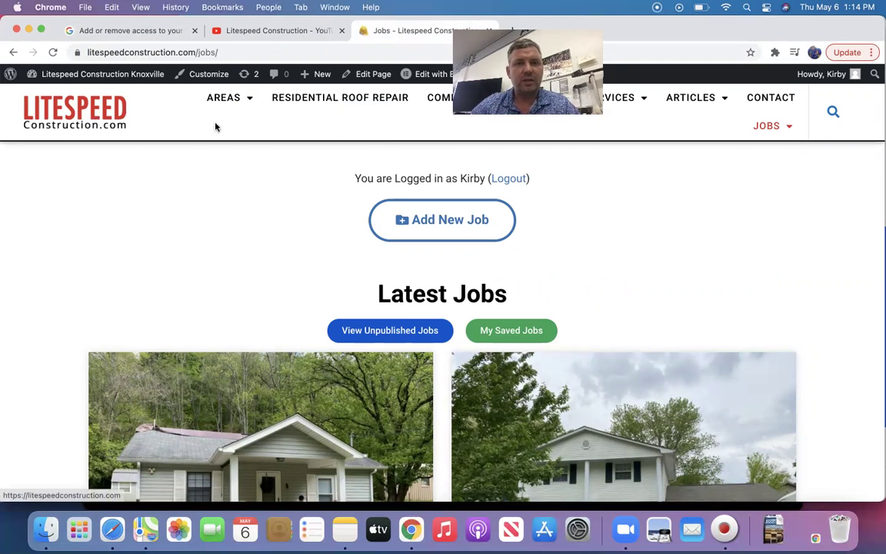
click(513, 179)
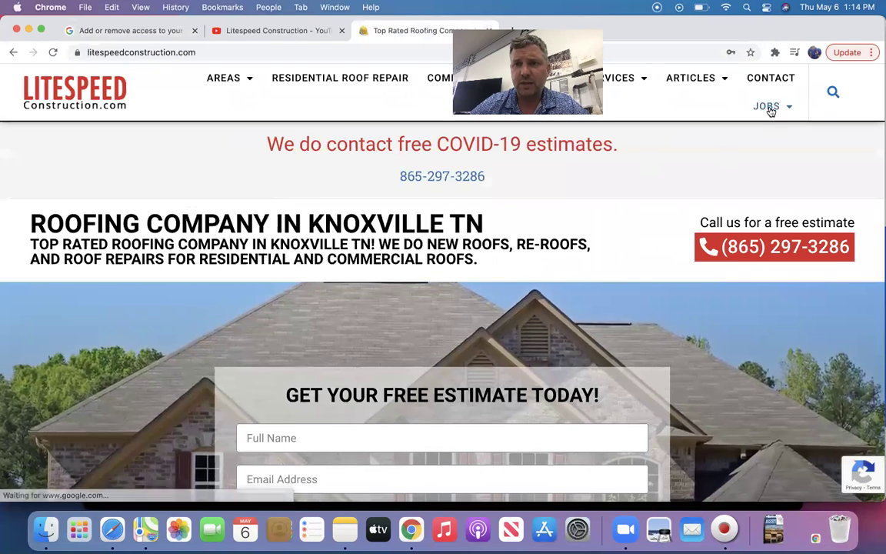
Open the page listing all jobs and log in to the site with the prefilled credentials.
mouse_move(772, 110)
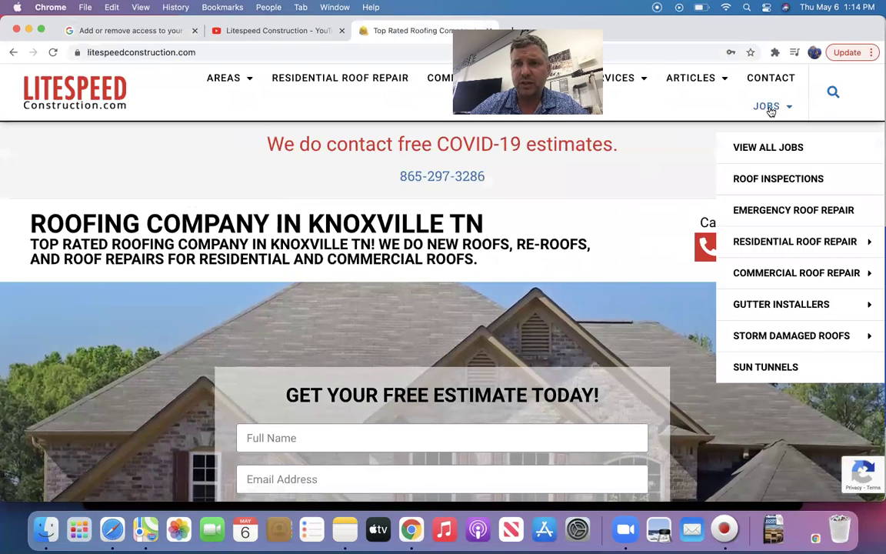
click(771, 147)
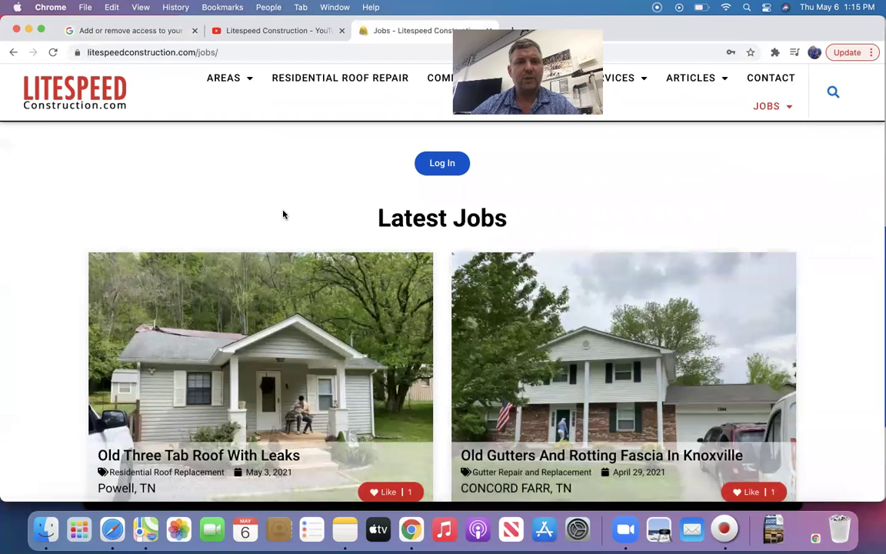
click(447, 164)
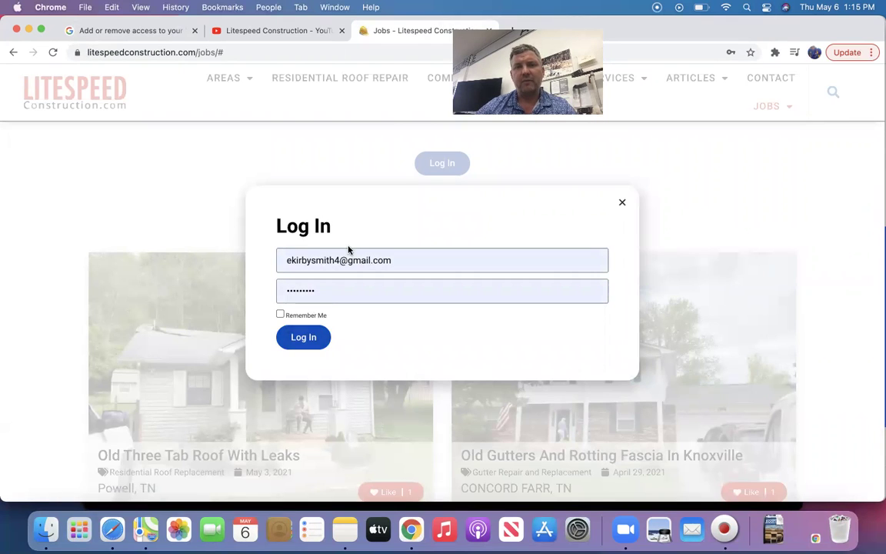
click(305, 338)
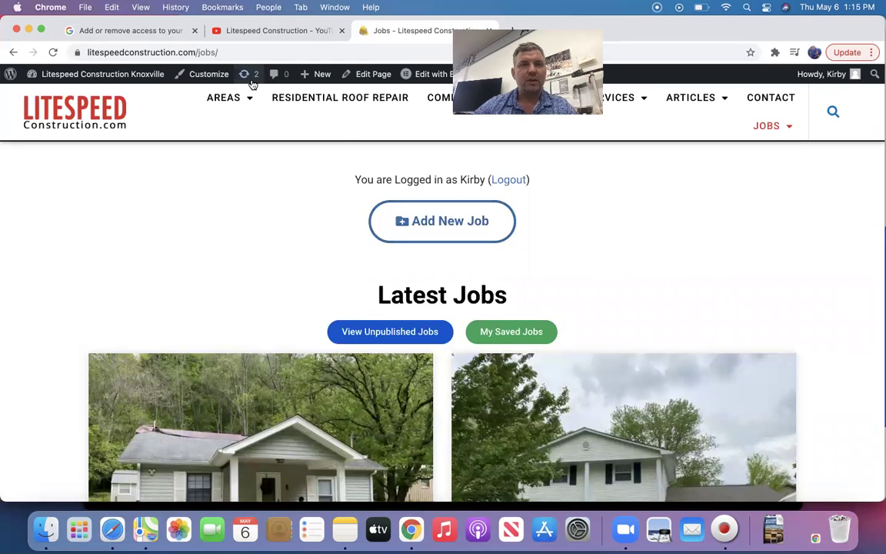
Switch to the Litespeed Construction YouTube channel, open the newest video "Roof Inspection- New Osb Sheets Need on Entire Roof" and pause it.
click(261, 31)
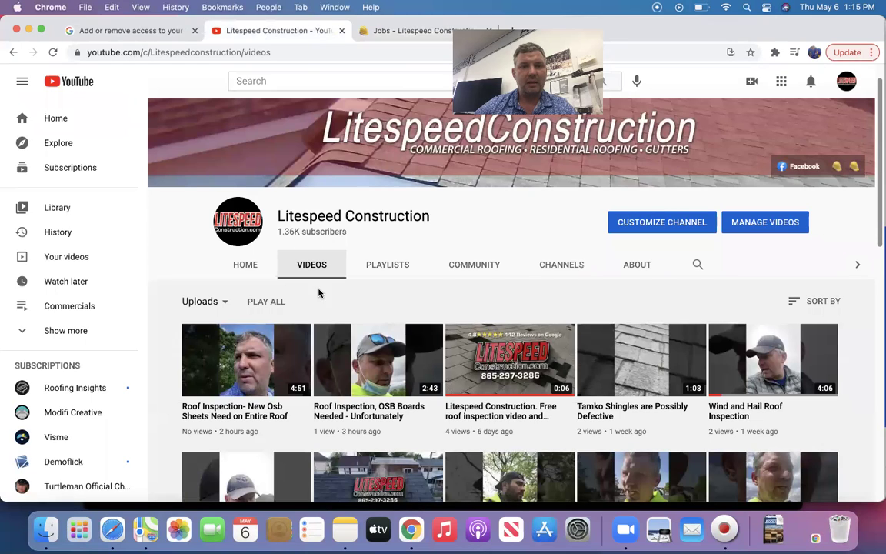
mouse_move(262, 376)
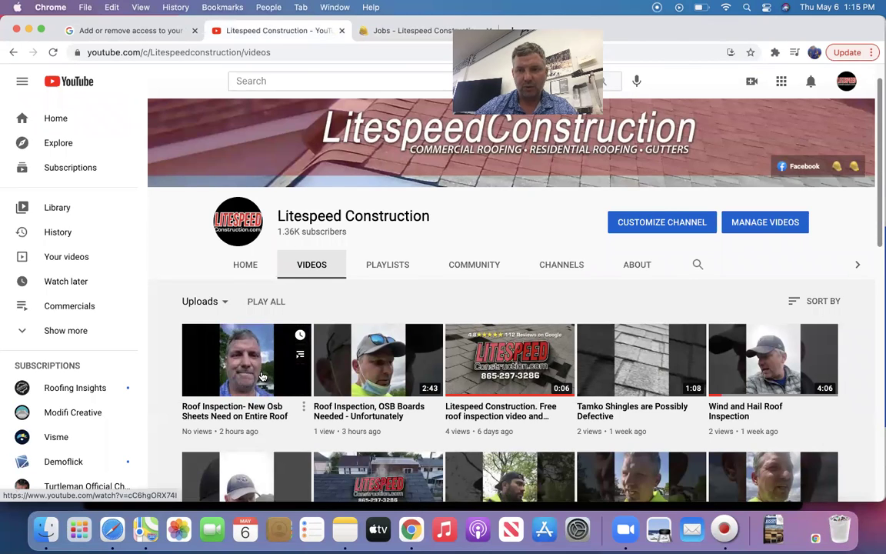
scroll(261, 375, down, 1)
click(302, 387)
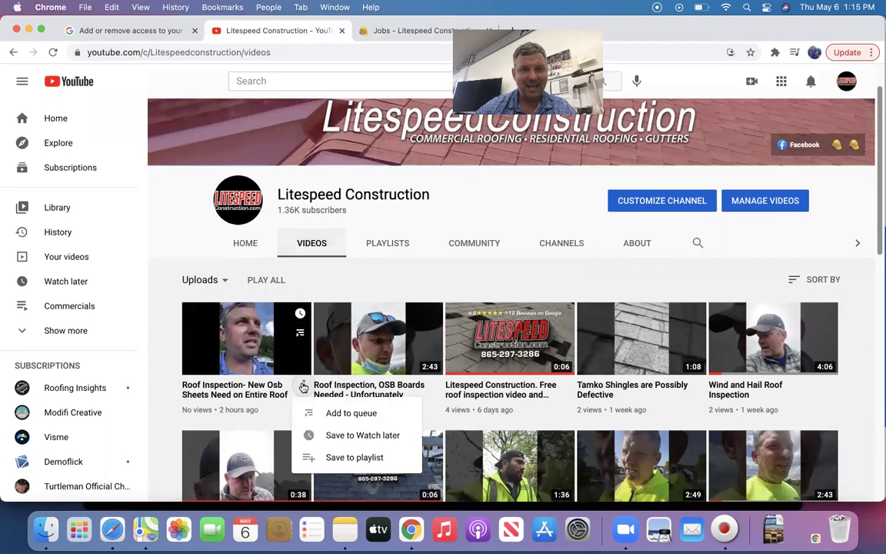
click(260, 366)
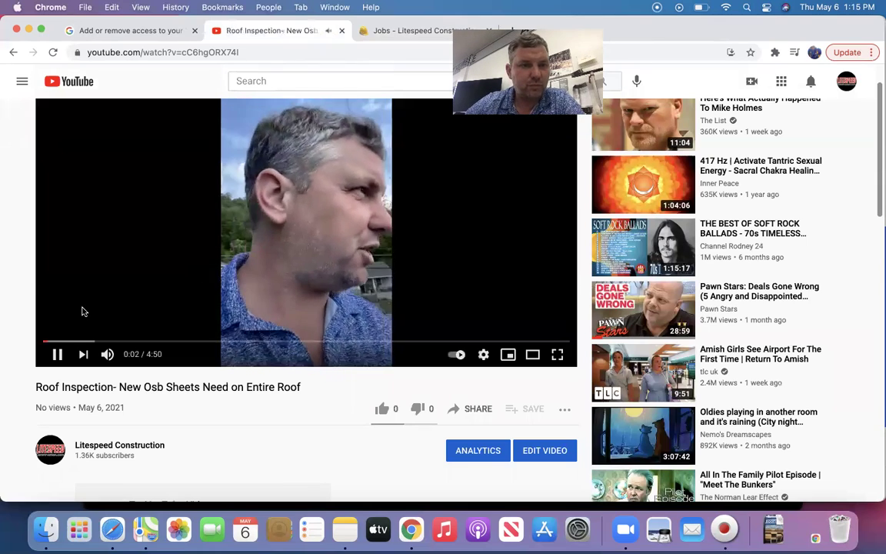
click(182, 253)
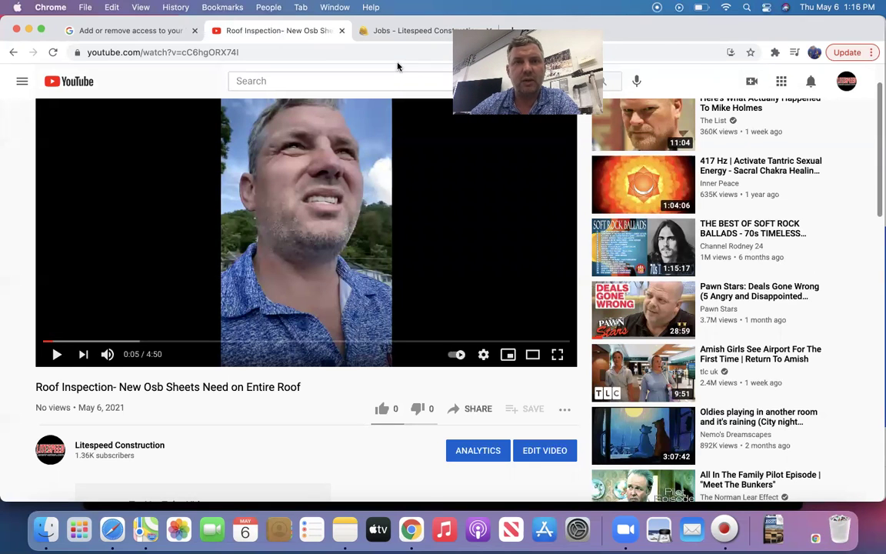
Return to the website's jobs page and open the "Old Three Tab Roof With Leaks" job.
click(415, 31)
scroll(227, 197, down, 5)
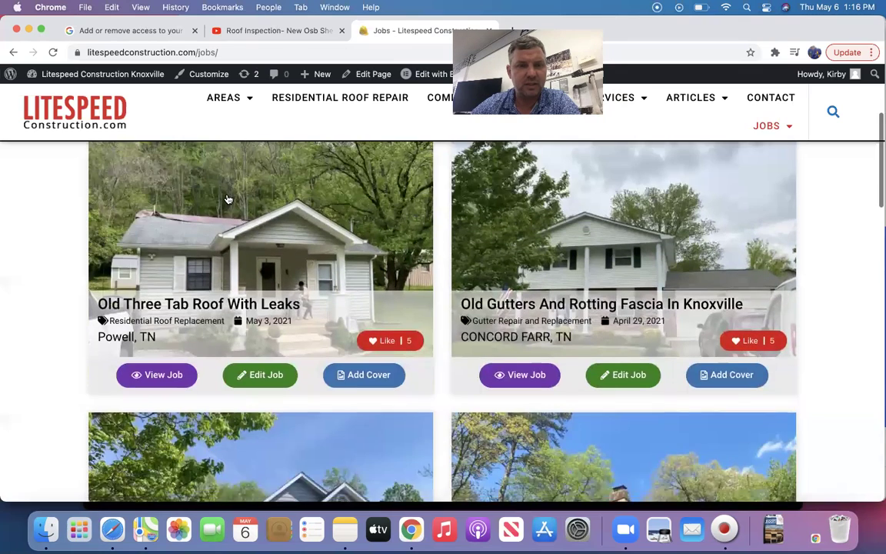
click(218, 323)
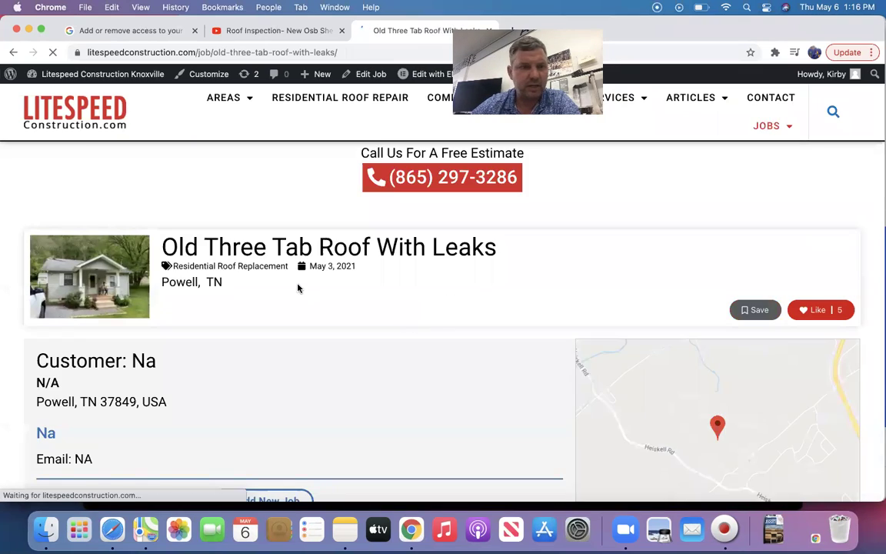
Examine the job page's customer details, description, numbered cover image and the roof and gutter photos under each pin.
scroll(297, 289, down, 5)
scroll(299, 288, up, 3)
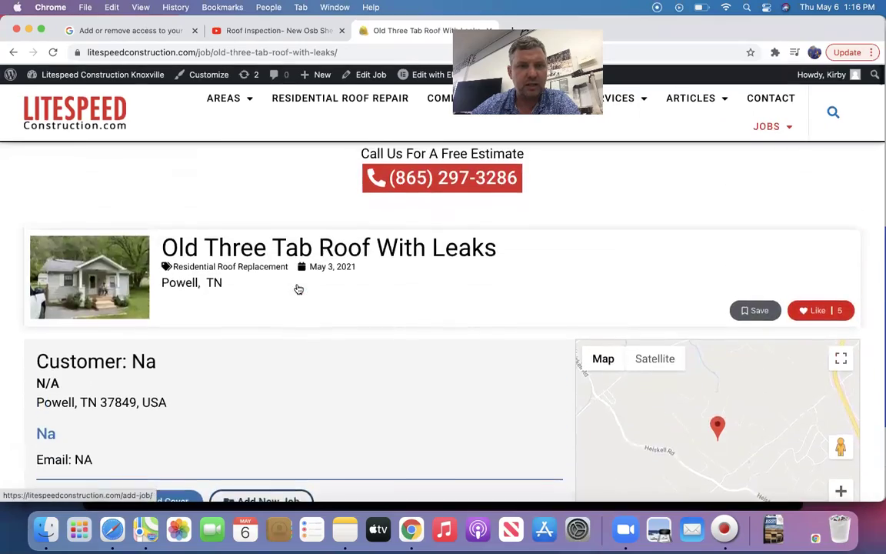
scroll(298, 287, down, 6)
scroll(298, 287, down, 10)
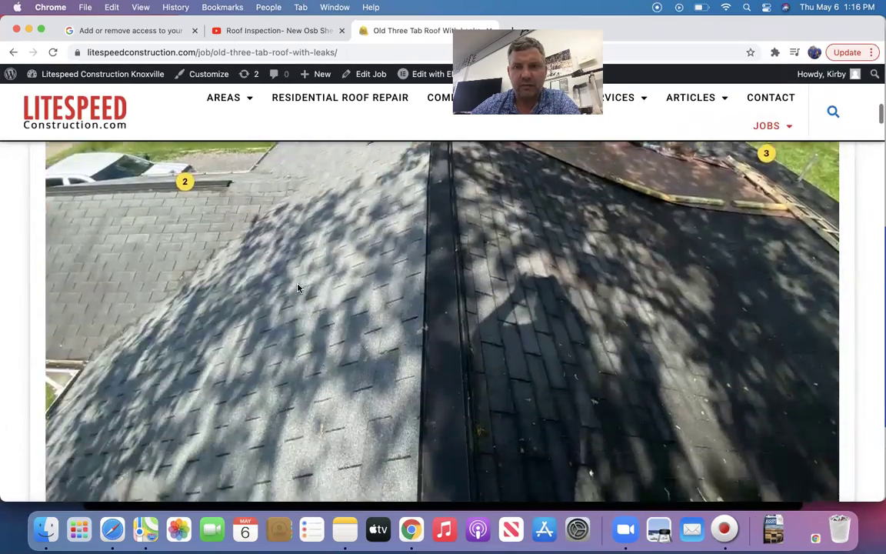
scroll(299, 287, up, 1)
scroll(298, 288, up, 3)
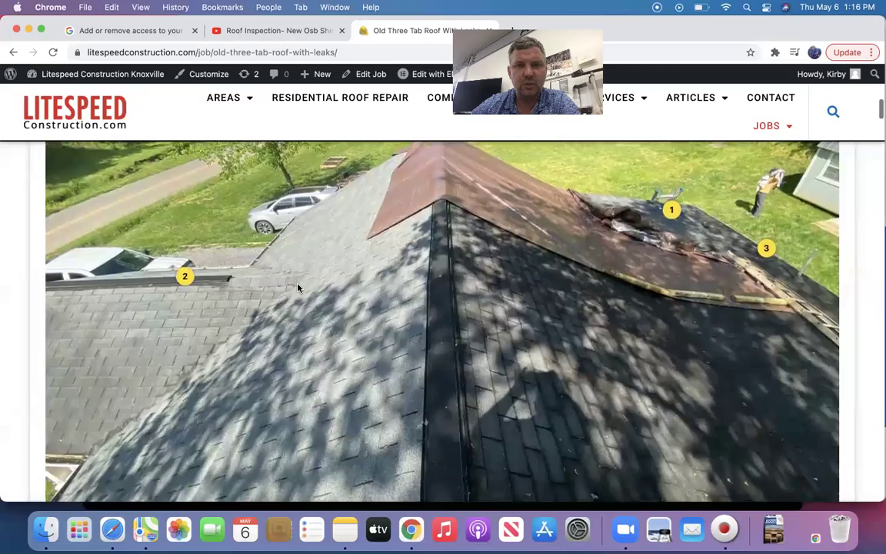
scroll(298, 288, down, 6)
scroll(298, 286, down, 10)
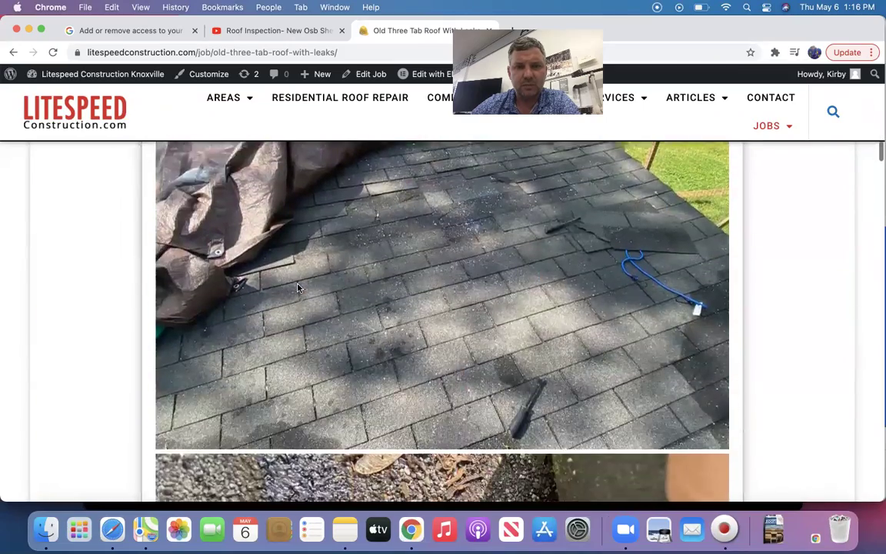
scroll(298, 287, down, 10)
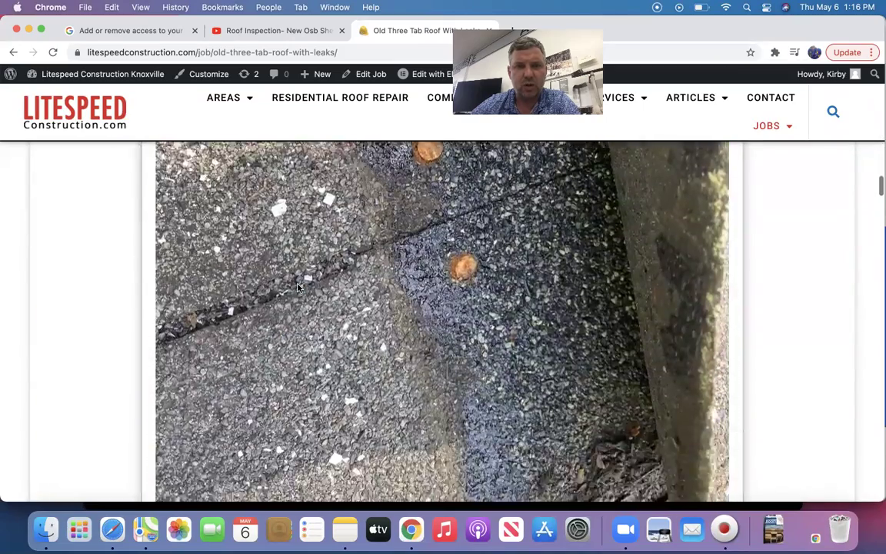
scroll(298, 288, down, 10)
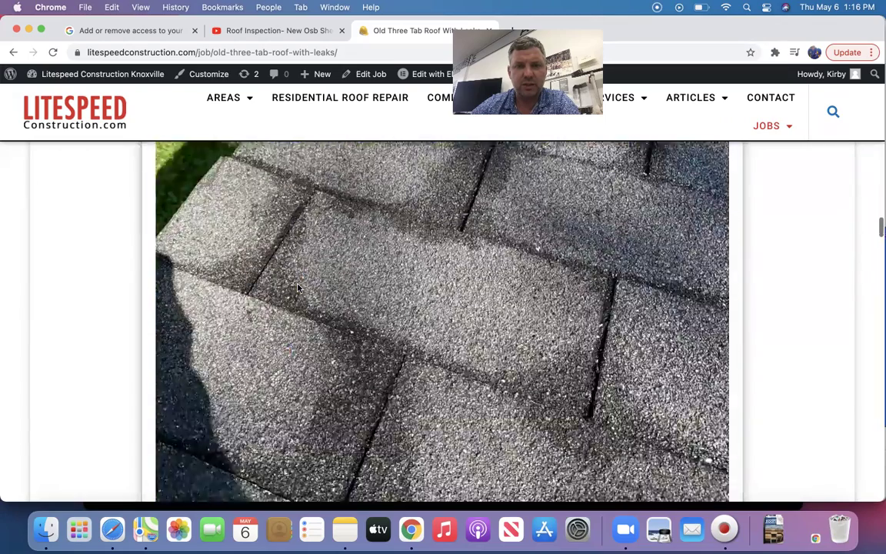
scroll(299, 288, down, 10)
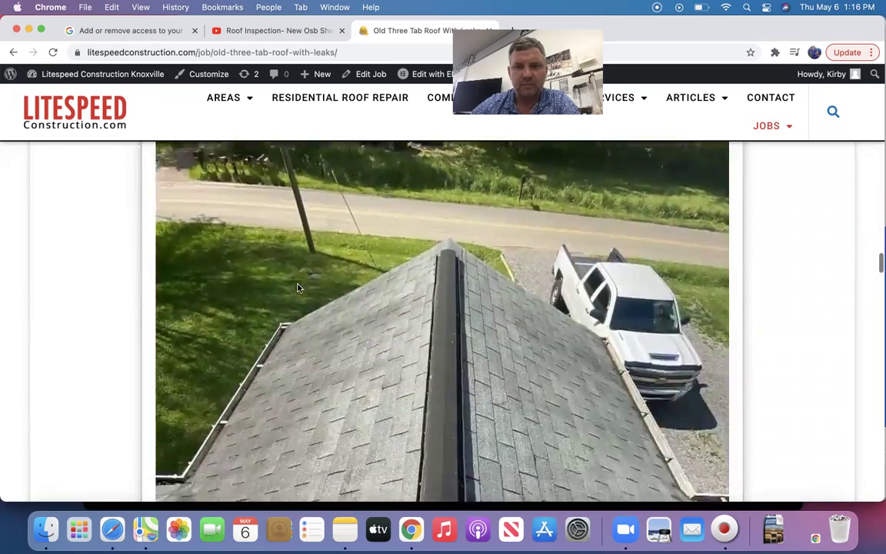
scroll(299, 287, down, 10)
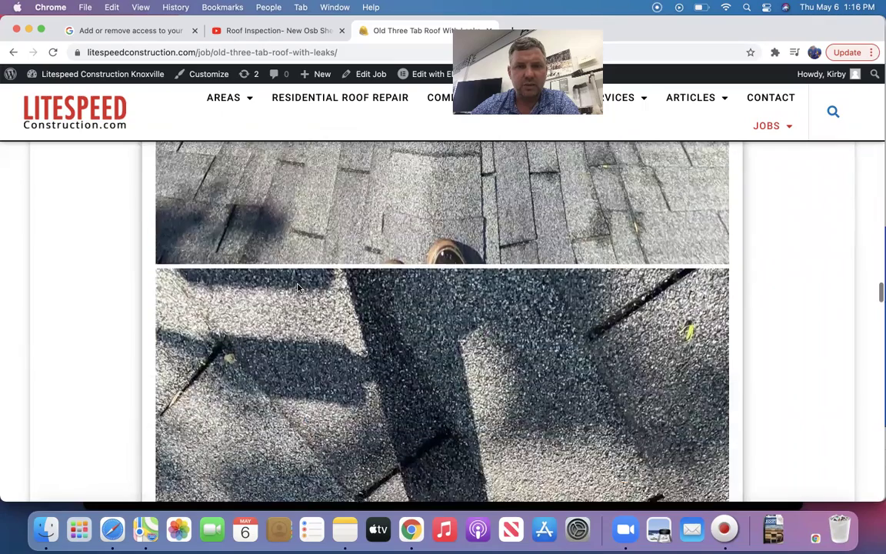
scroll(298, 287, down, 10)
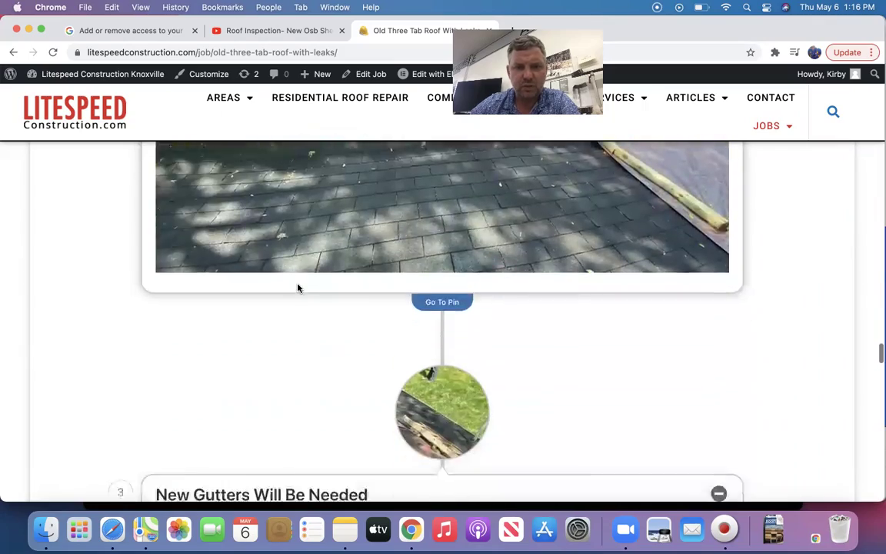
scroll(298, 288, down, 10)
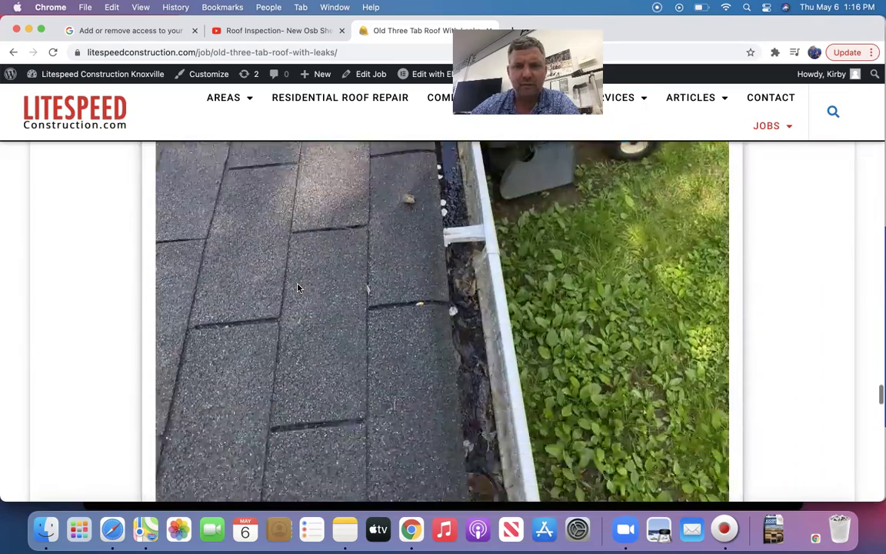
scroll(298, 287, down, 8)
scroll(298, 288, up, 20)
scroll(299, 287, up, 20)
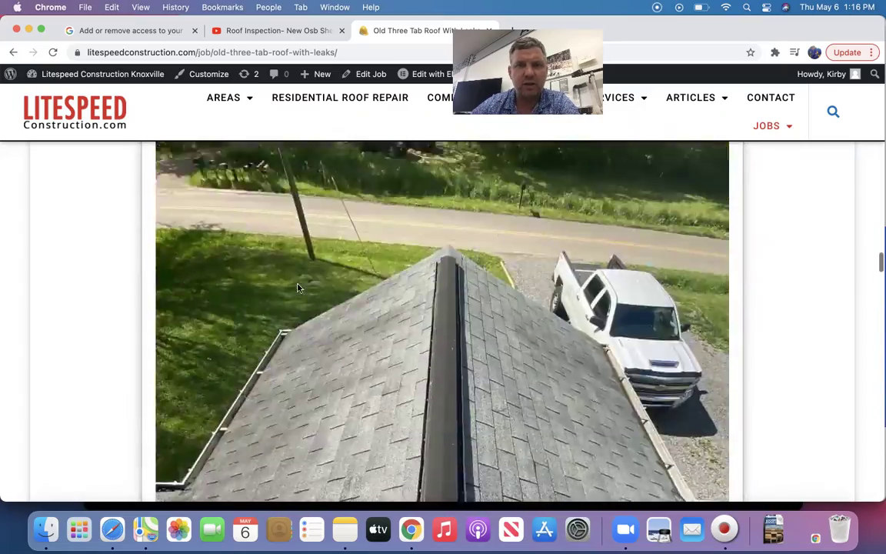
scroll(298, 288, up, 20)
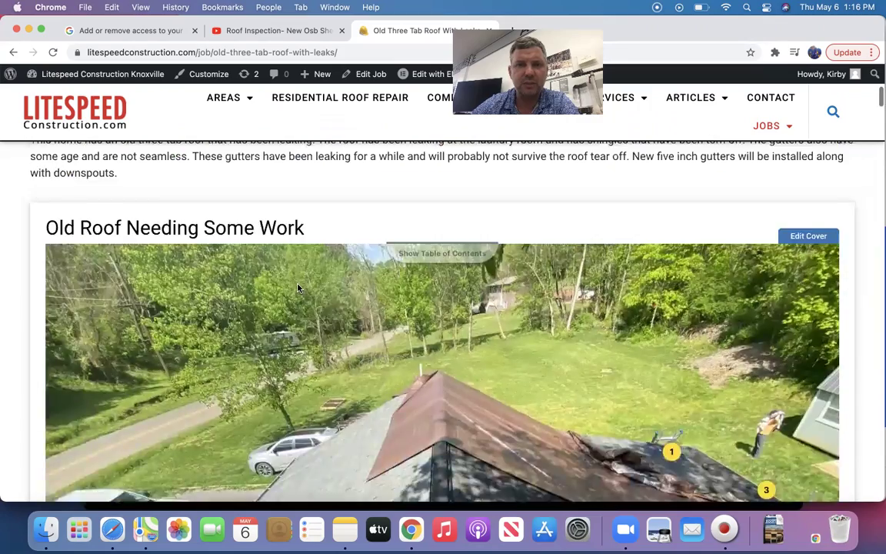
scroll(298, 289, down, 10)
scroll(298, 289, up, 5)
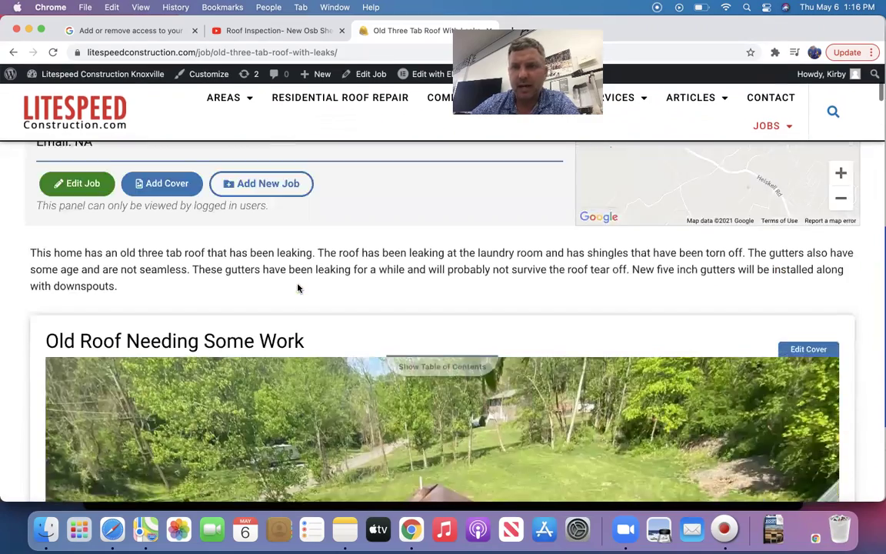
Open the "Old Roof Needing Some Work" cover for editing and bring its numbered pins into view.
scroll(298, 288, down, 2)
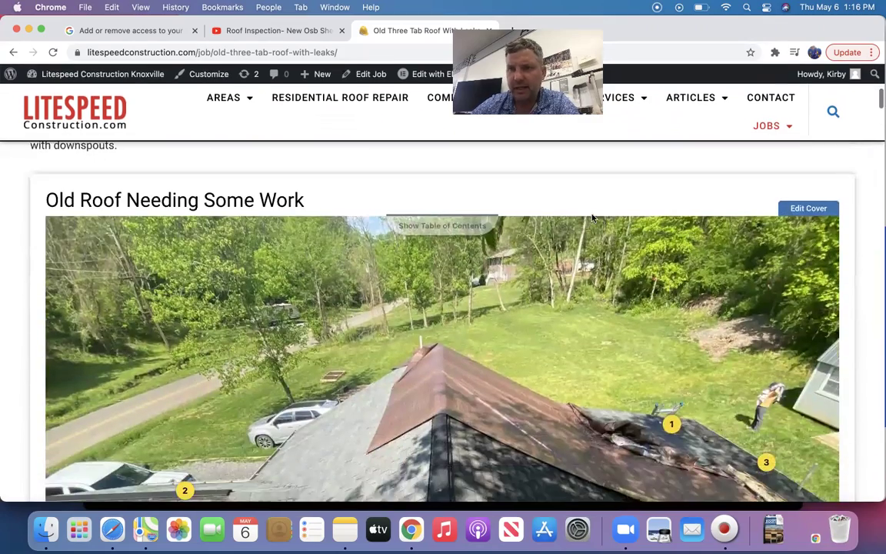
click(808, 209)
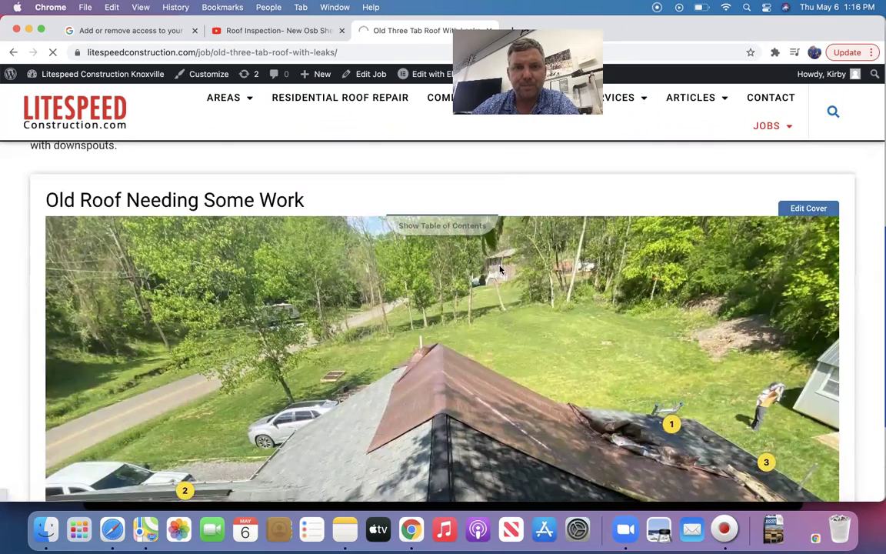
scroll(312, 377, down, 1)
scroll(311, 376, down, 3)
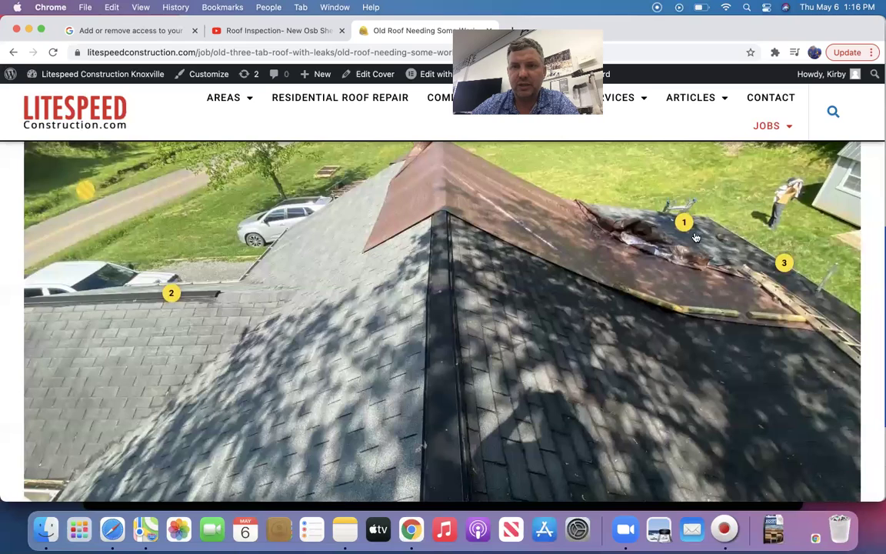
View pin 1's "Torn Off Shingles With Leaks" description and photos on the cover, and close it.
mouse_move(684, 223)
click(642, 201)
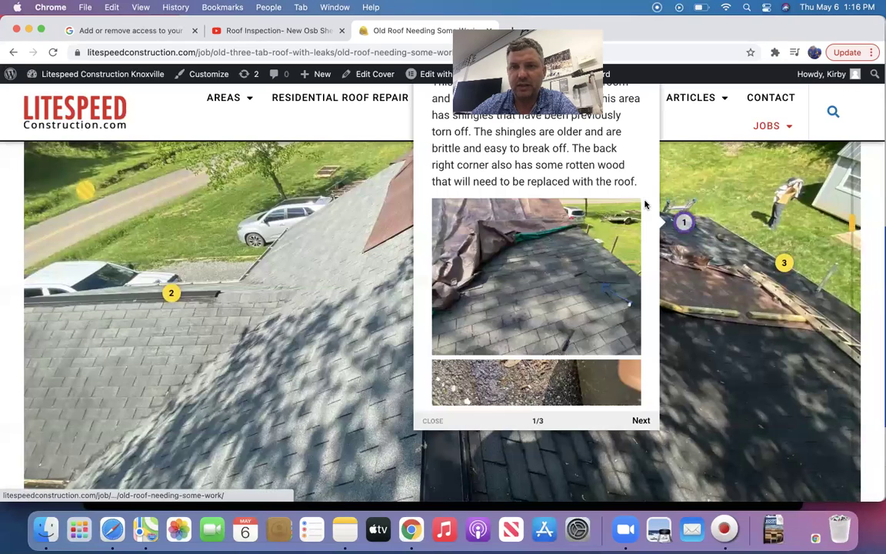
scroll(628, 176, up, 3)
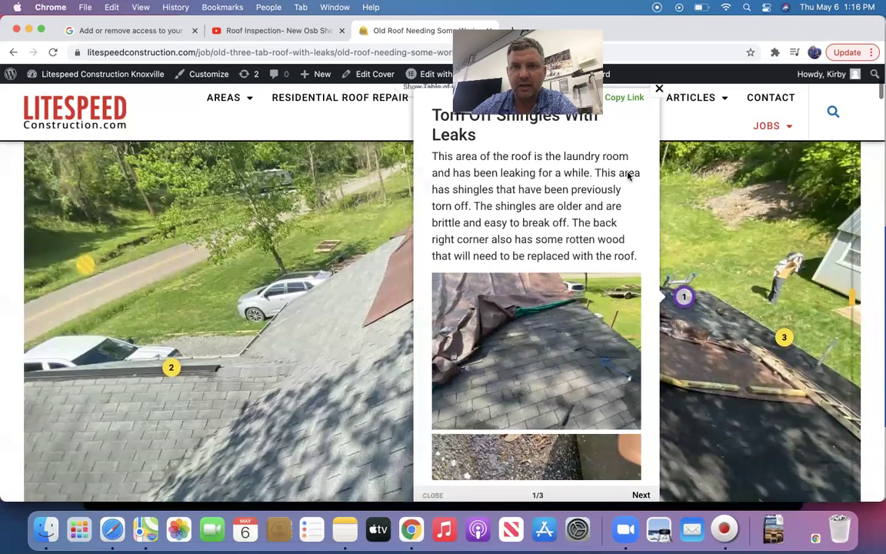
scroll(628, 177, down, 2)
scroll(576, 296, down, 8)
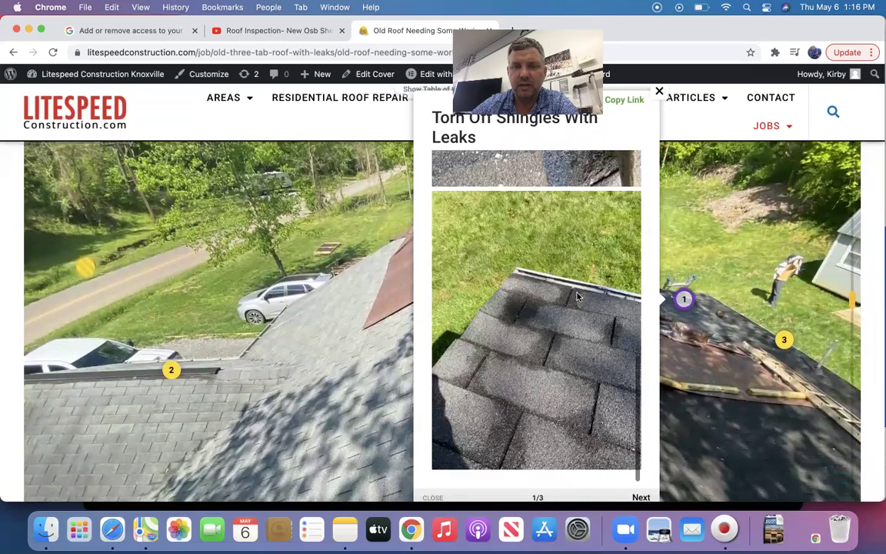
scroll(577, 296, up, 8)
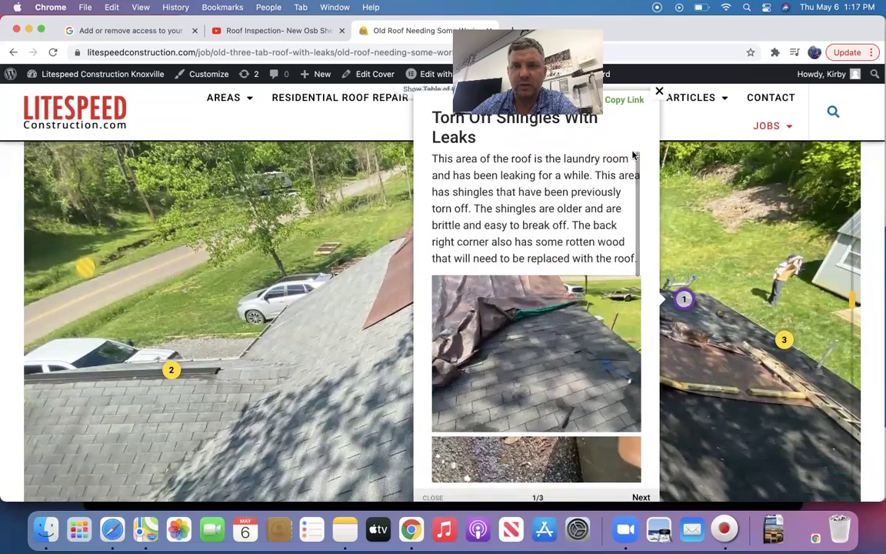
click(658, 91)
Open pin 1 on the cover for editing and go to the end of its content.
mouse_move(687, 296)
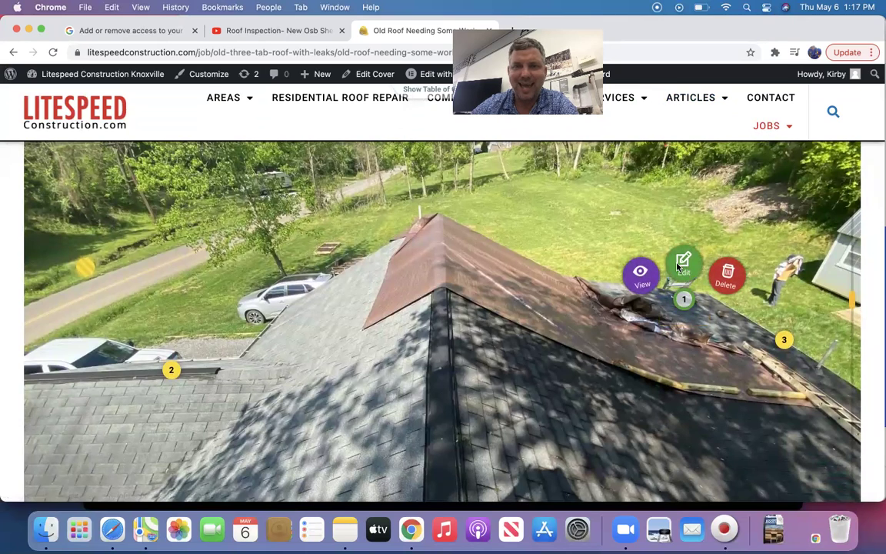
click(681, 264)
scroll(521, 287, down, 10)
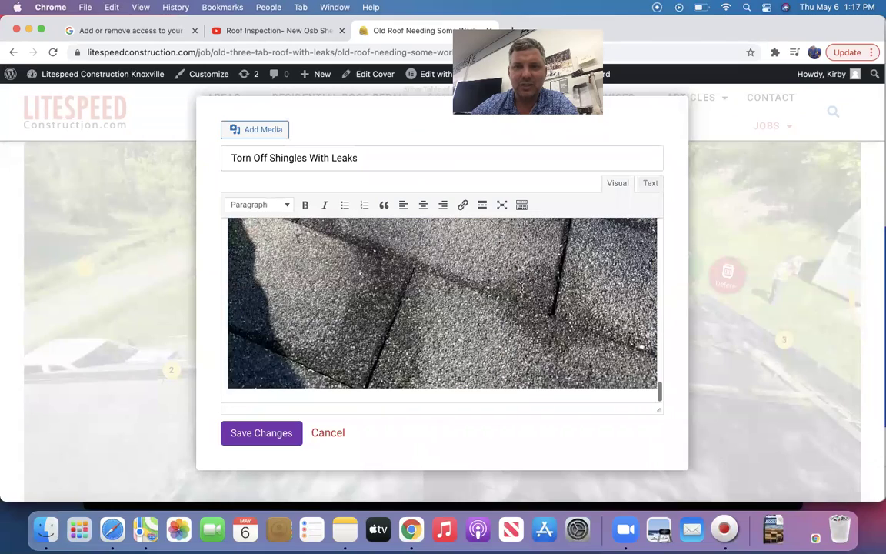
Switch to the YouTube roof inspection video and copy its share link.
click(293, 32)
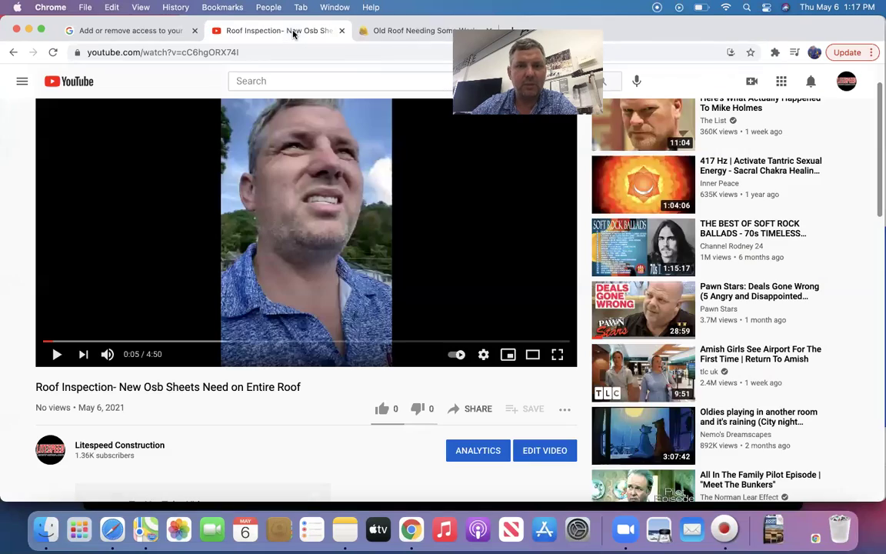
click(478, 408)
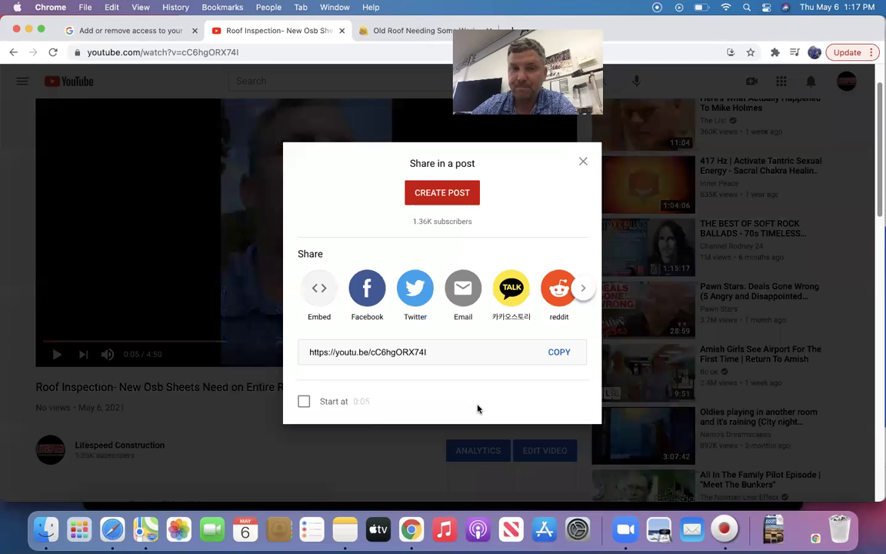
click(560, 352)
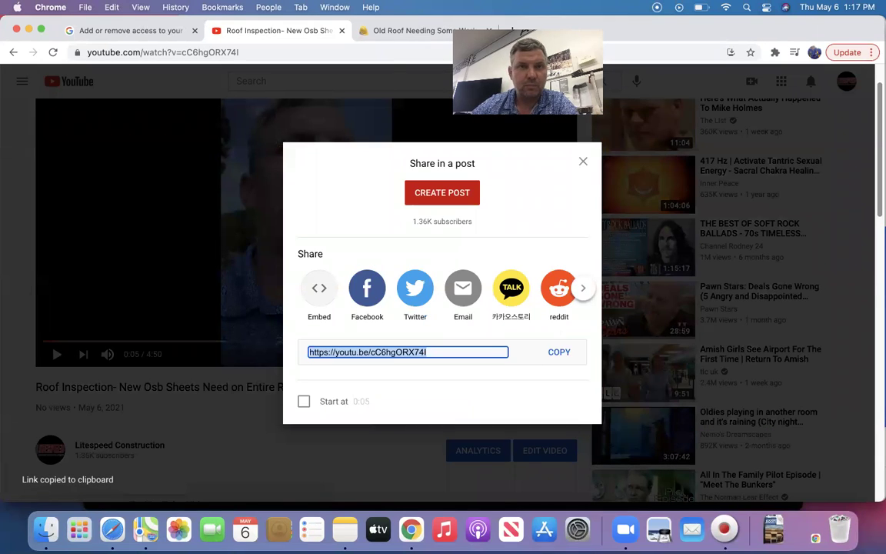
Switch back to the cover's pin editor, paste the copied YouTube link on a new line below pin 1's last photo, and save the changes.
click(401, 31)
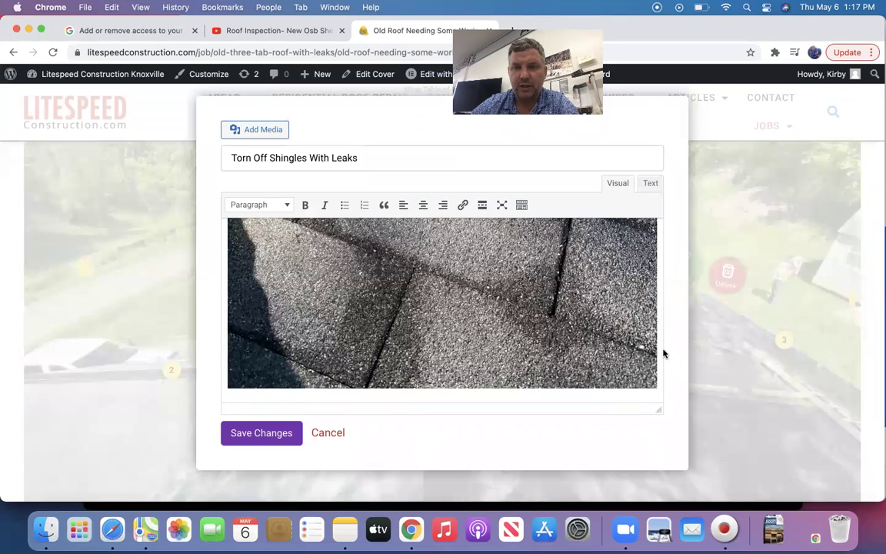
scroll(659, 351, up, 10)
scroll(658, 351, down, 8)
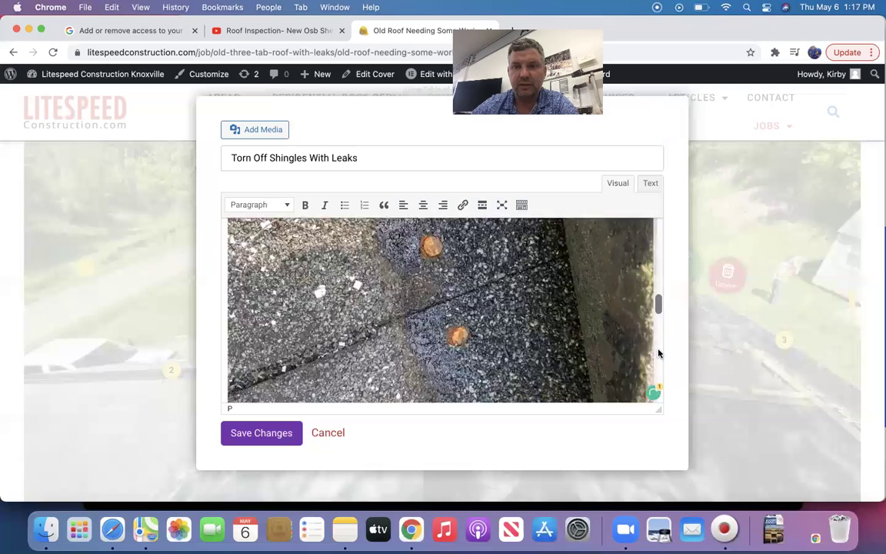
drag(658, 350, 657, 330)
click(651, 325)
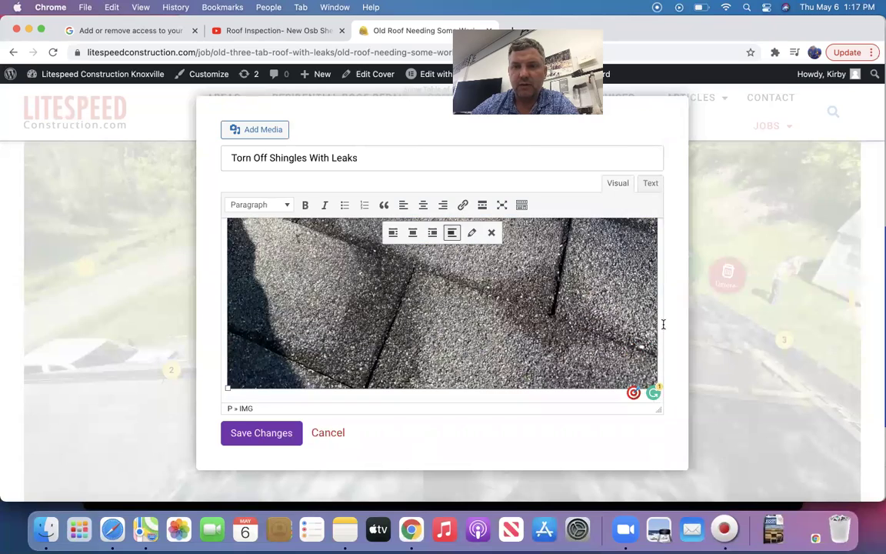
click(658, 323)
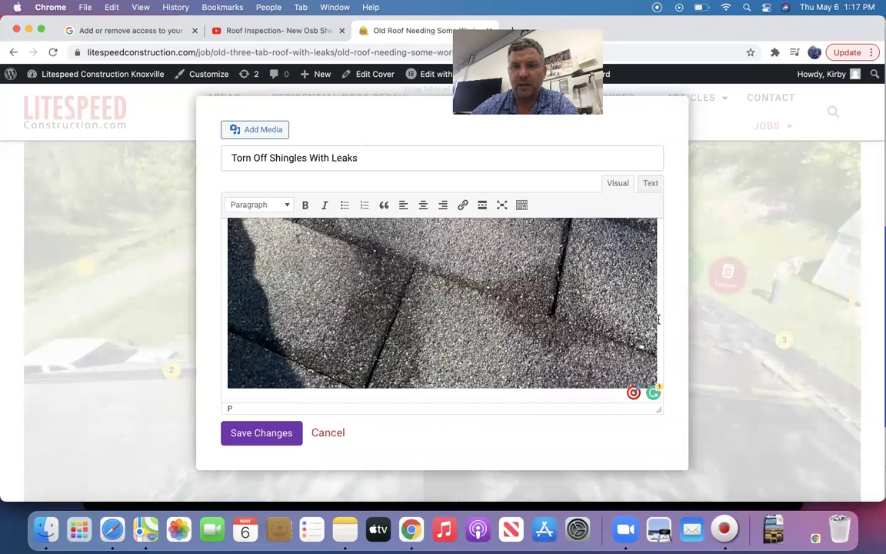
key(Return)
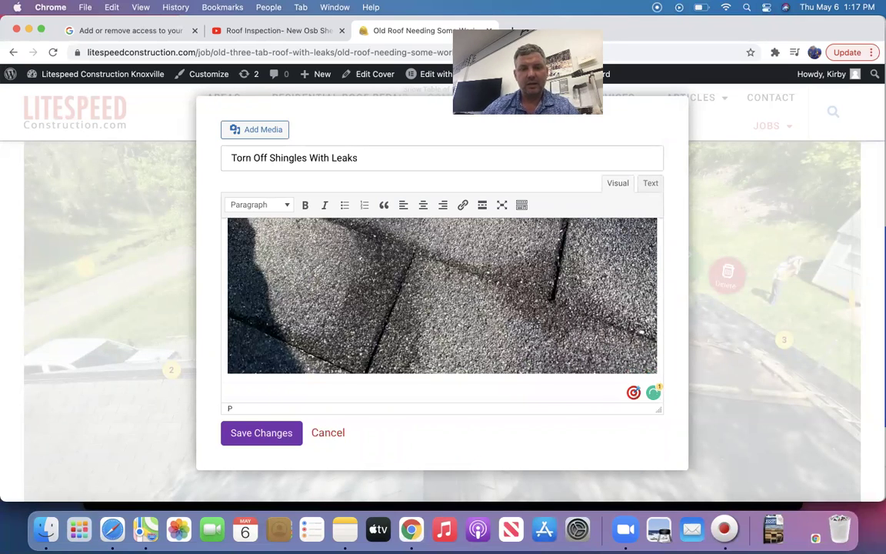
key(super+v)
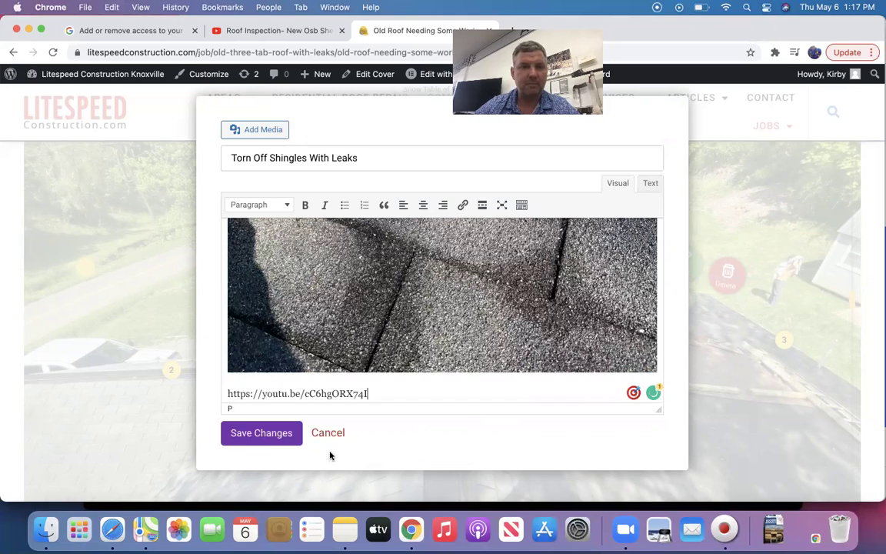
click(256, 436)
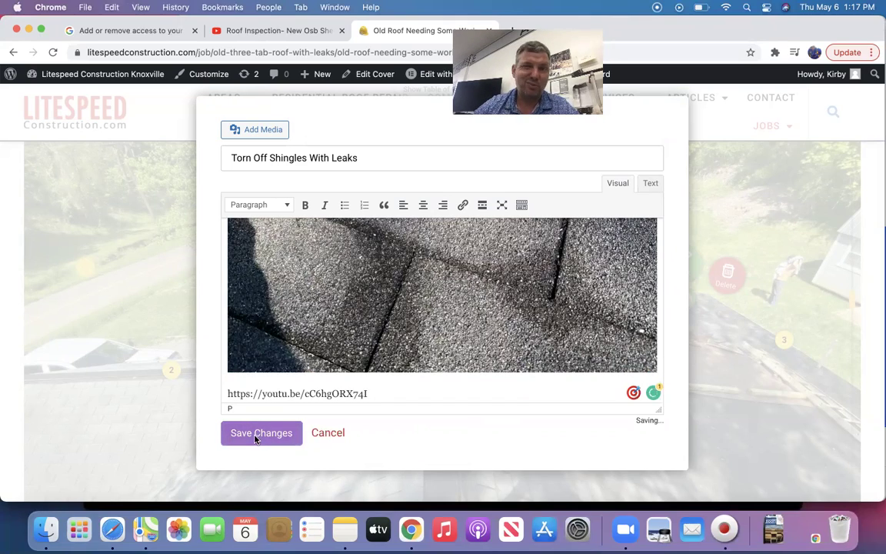
Reopen pin 1 for editing and save it again, check the end of its content on the cover, and close it.
scroll(531, 379, down, 10)
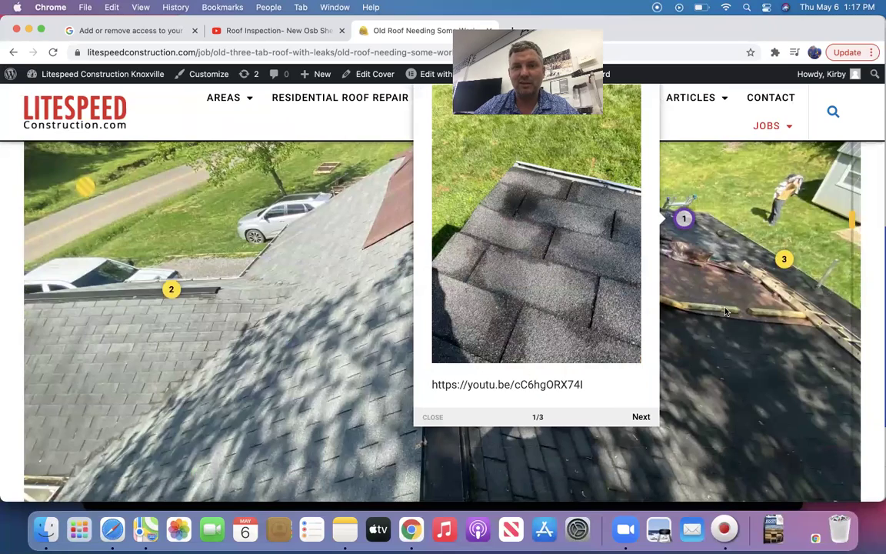
scroll(725, 310, up, 3)
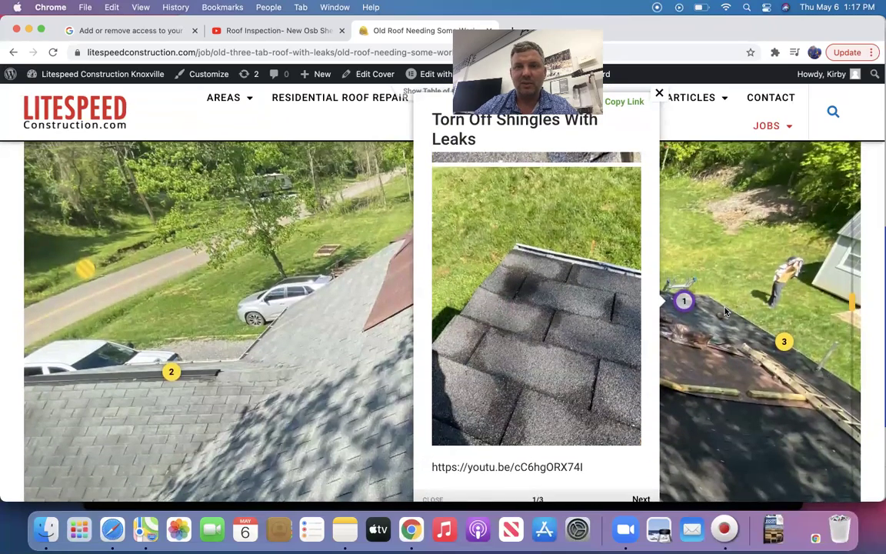
scroll(725, 311, down, 2)
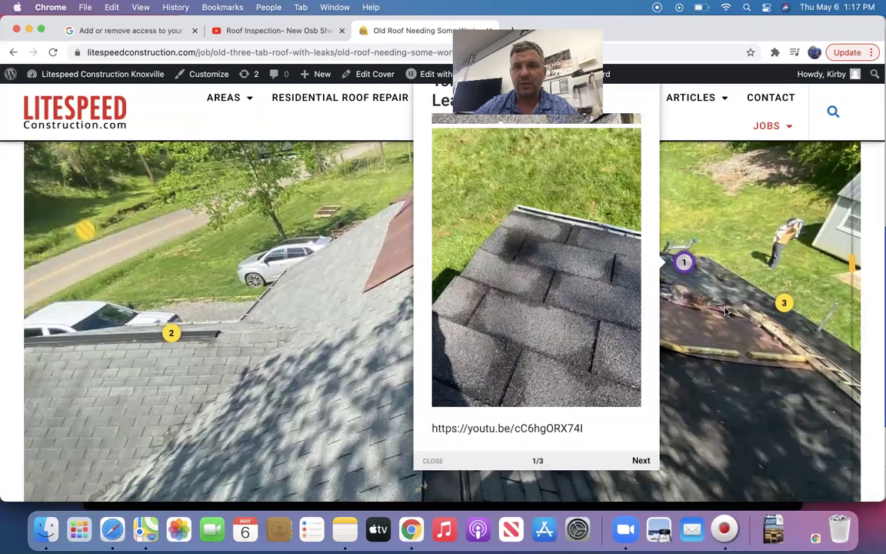
click(685, 262)
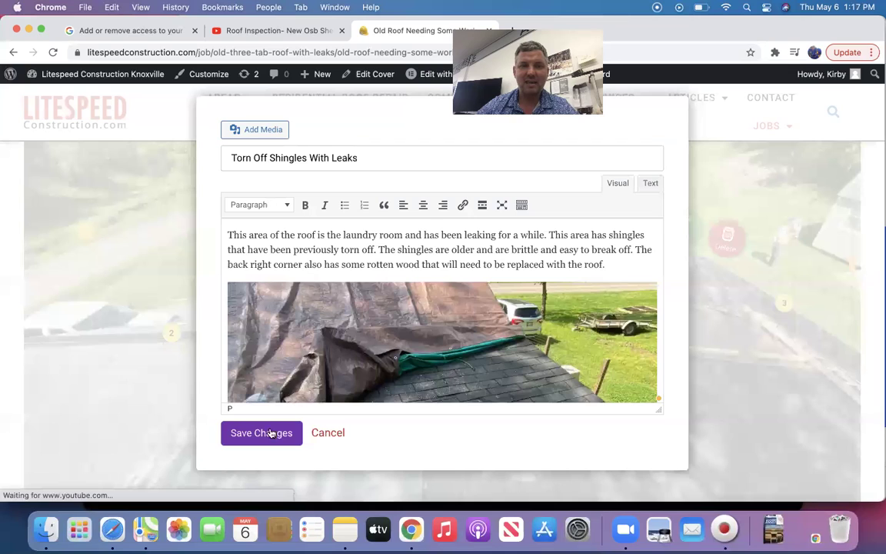
click(270, 433)
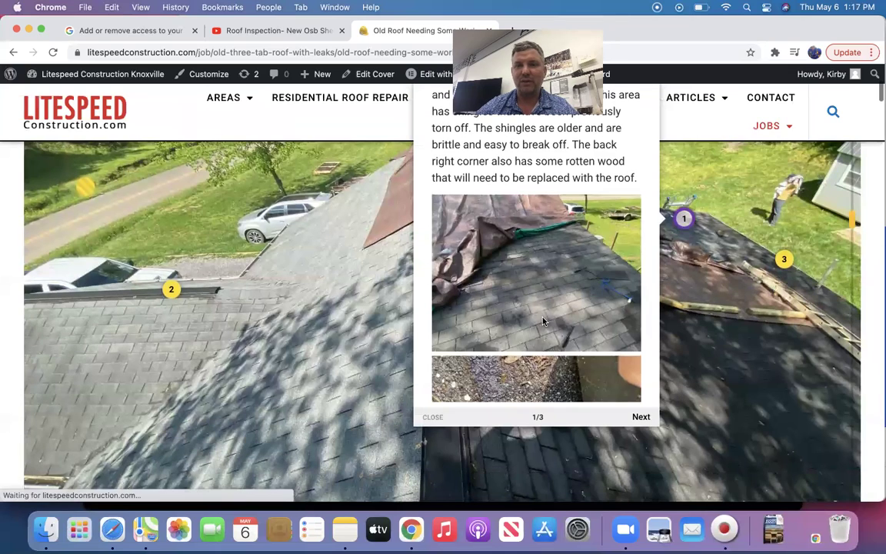
scroll(543, 321, down, 10)
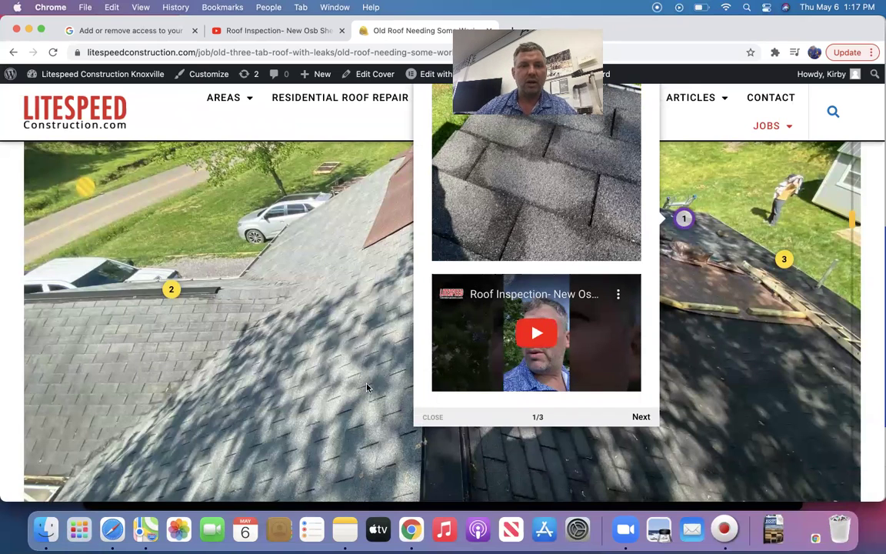
click(346, 385)
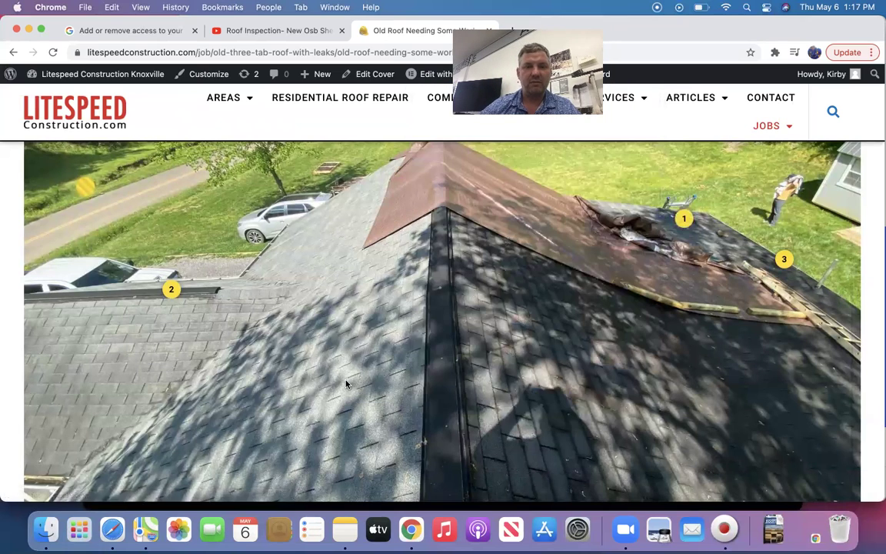
click(398, 386)
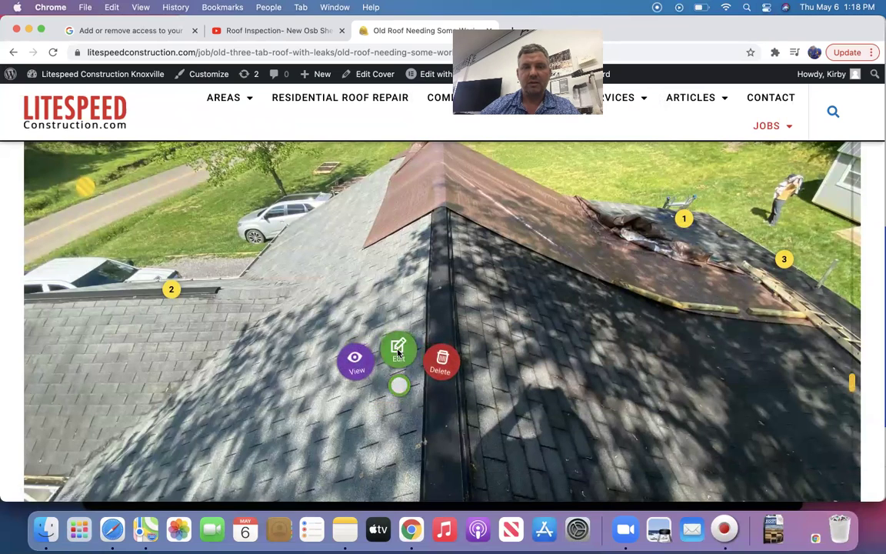
click(398, 350)
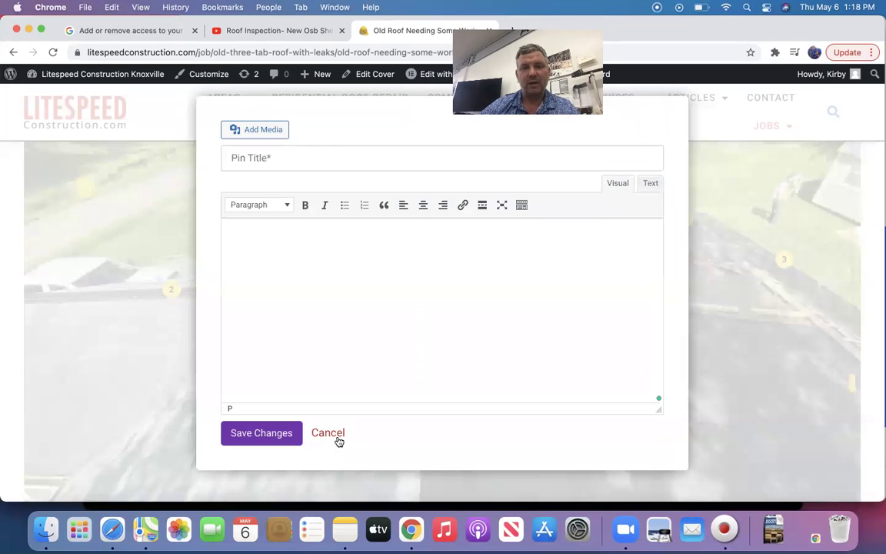
click(329, 434)
click(442, 362)
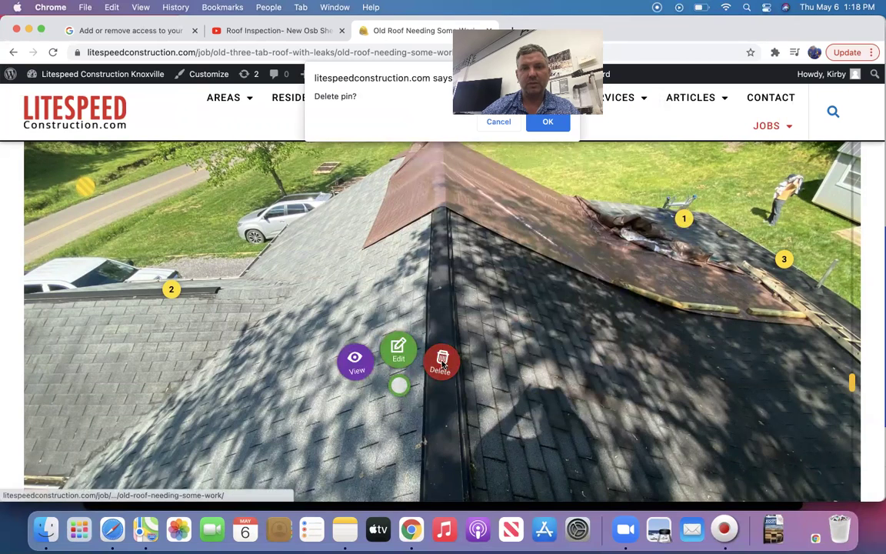
click(547, 122)
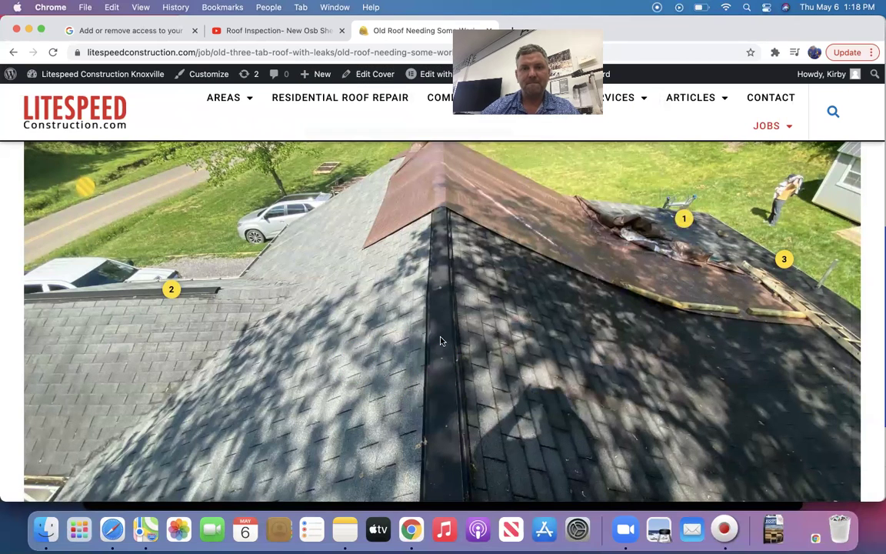
click(389, 364)
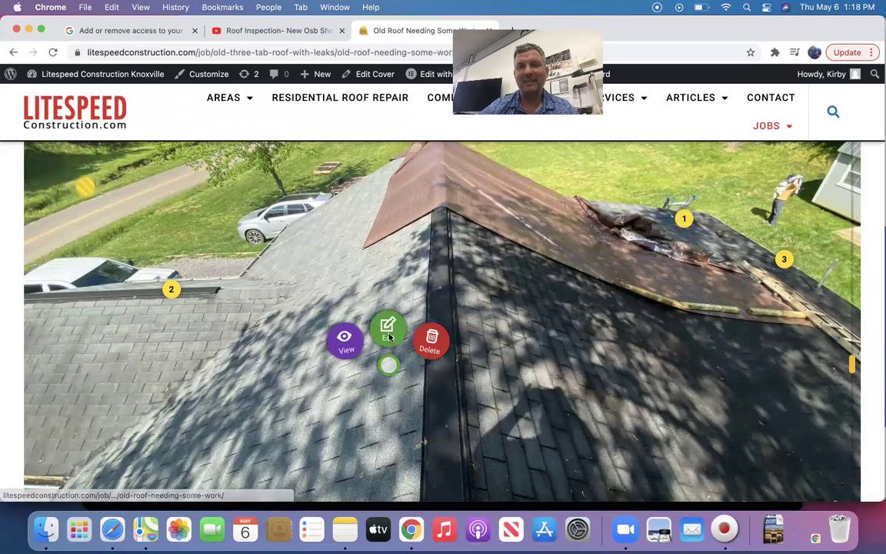
click(389, 331)
click(362, 157)
text(Video of roof insp)
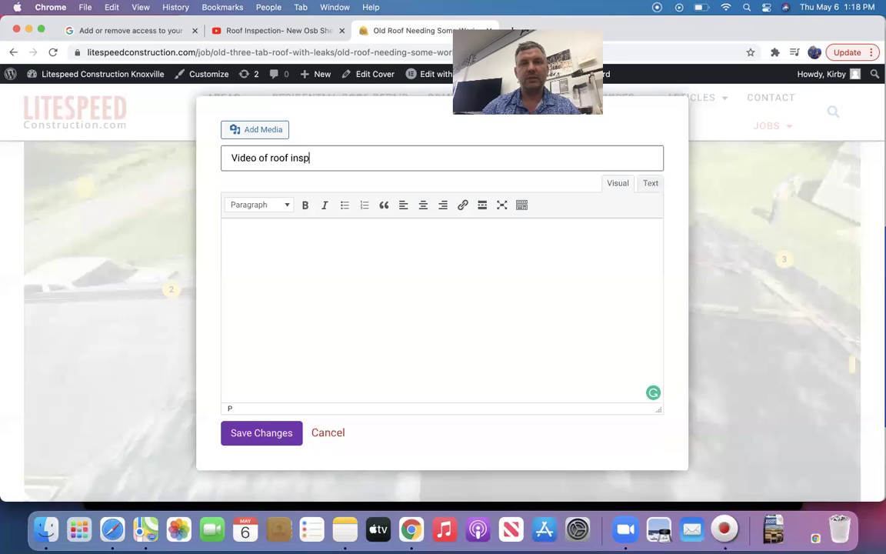
text(ection)
click(330, 255)
text(https://youtu.be/cC6hgORX74I)
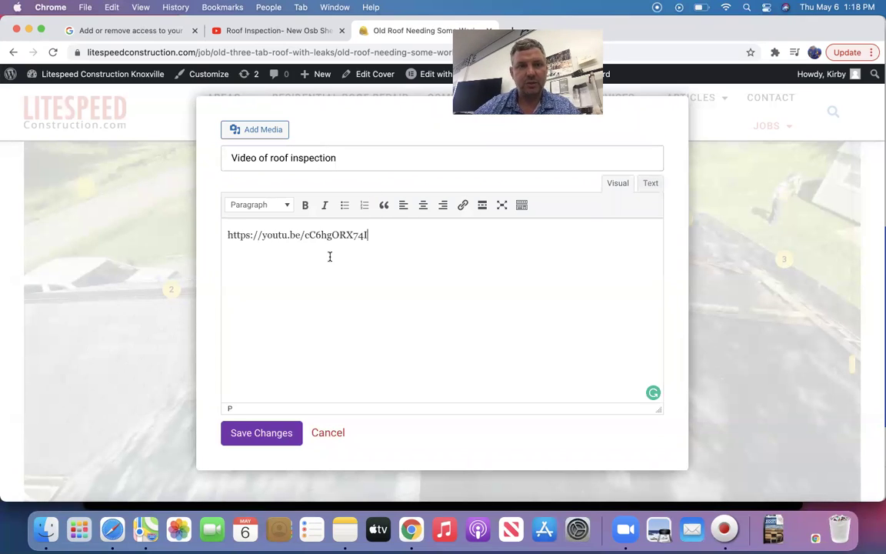
click(275, 432)
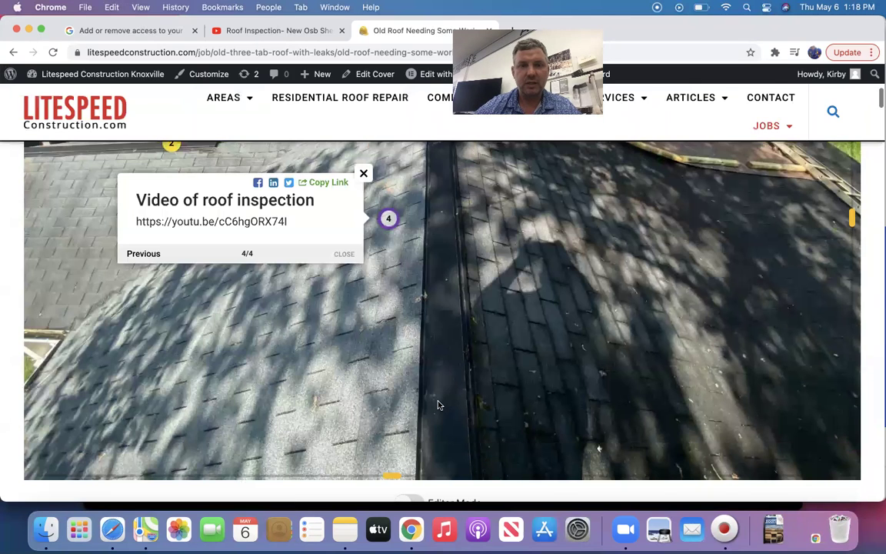
Reopen the "Video of roof inspection" pin for editing, save it again, and review it on the cover.
click(392, 220)
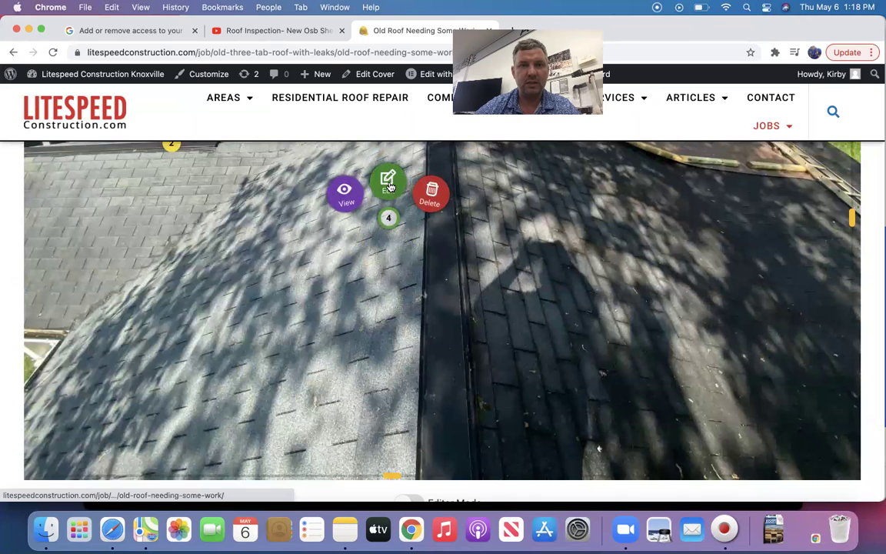
click(388, 183)
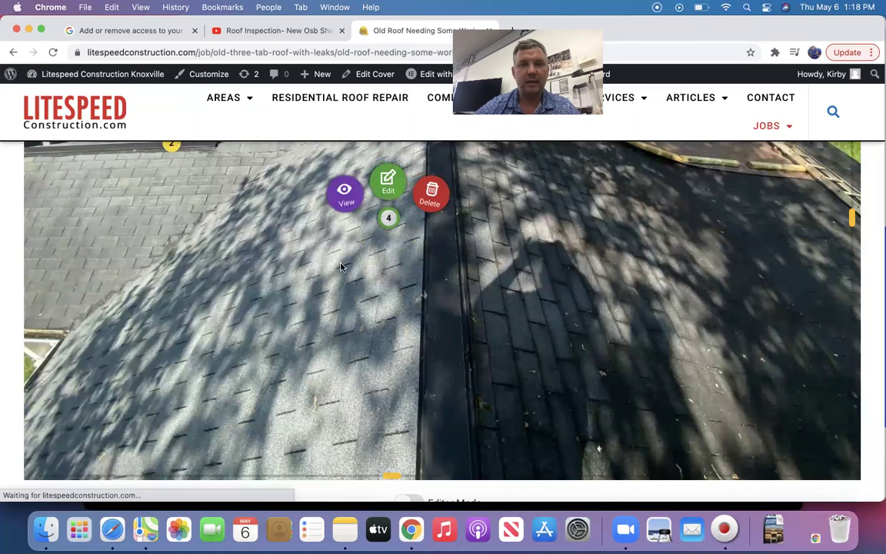
click(266, 433)
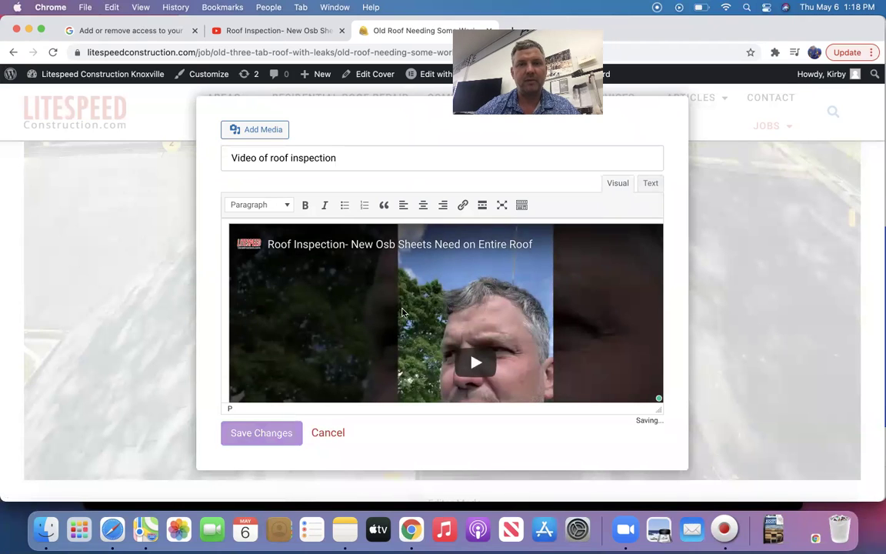
scroll(451, 263, down, 1)
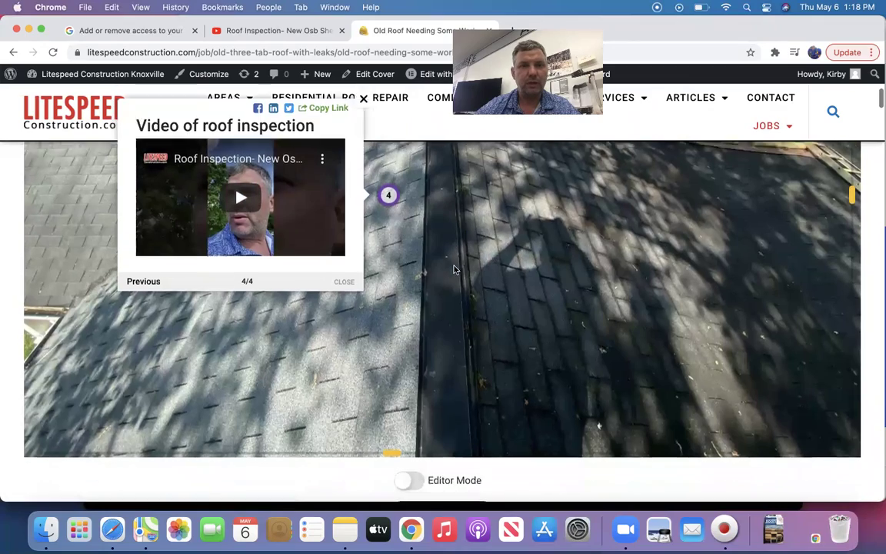
scroll(453, 266, up, 5)
scroll(454, 269, up, 4)
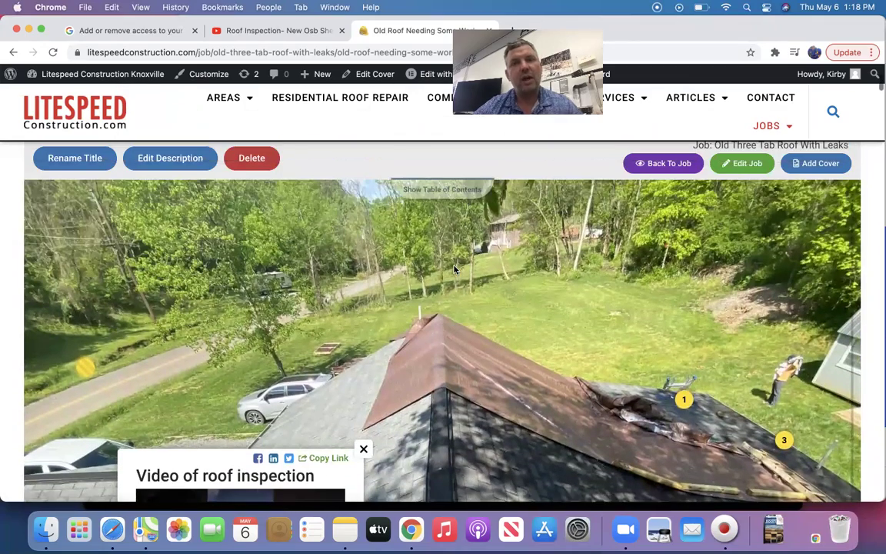
scroll(454, 269, down, 4)
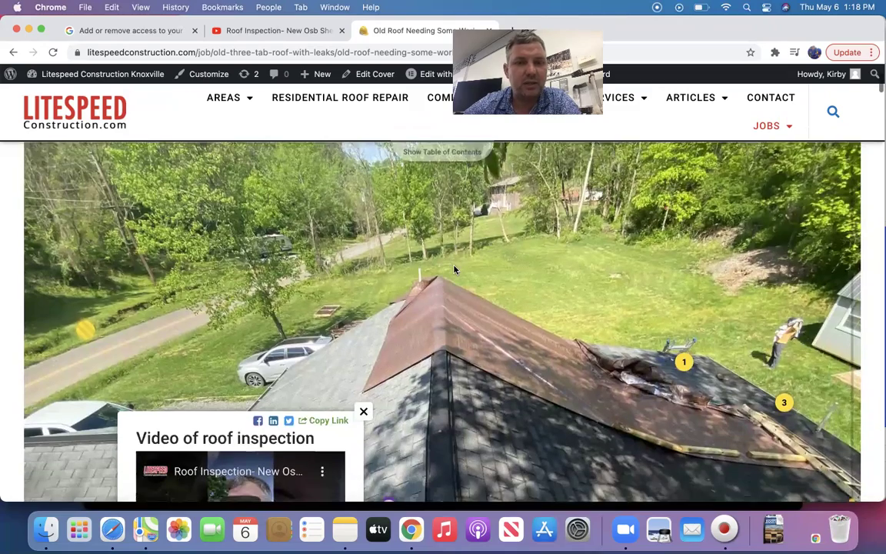
scroll(454, 269, down, 1)
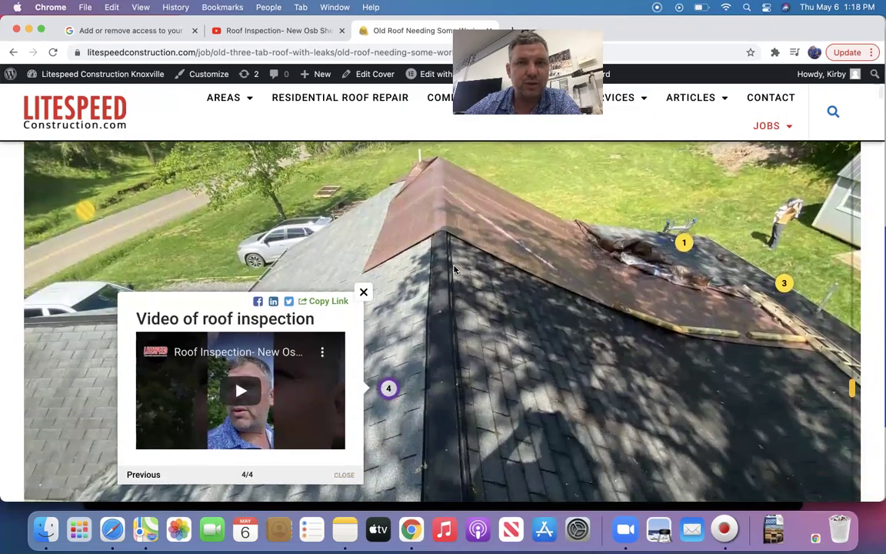
scroll(454, 269, up, 7)
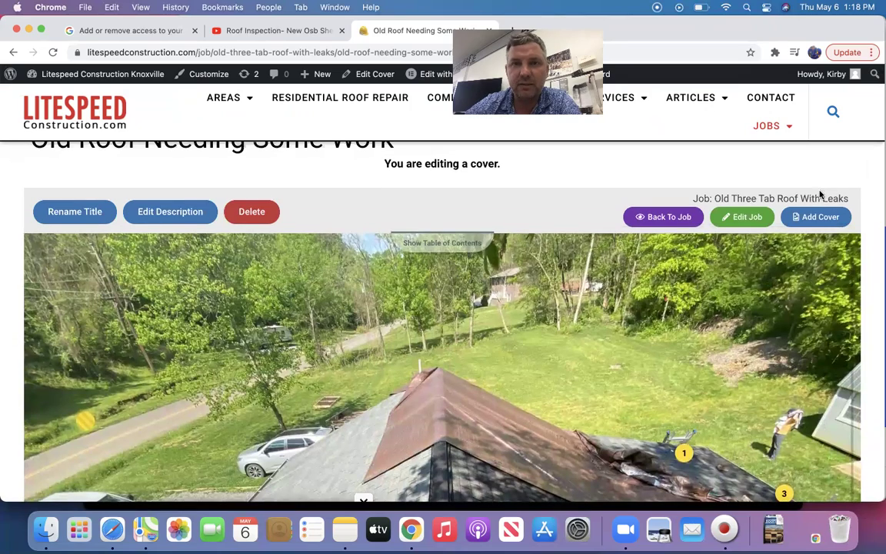
scroll(378, 320, down, 8)
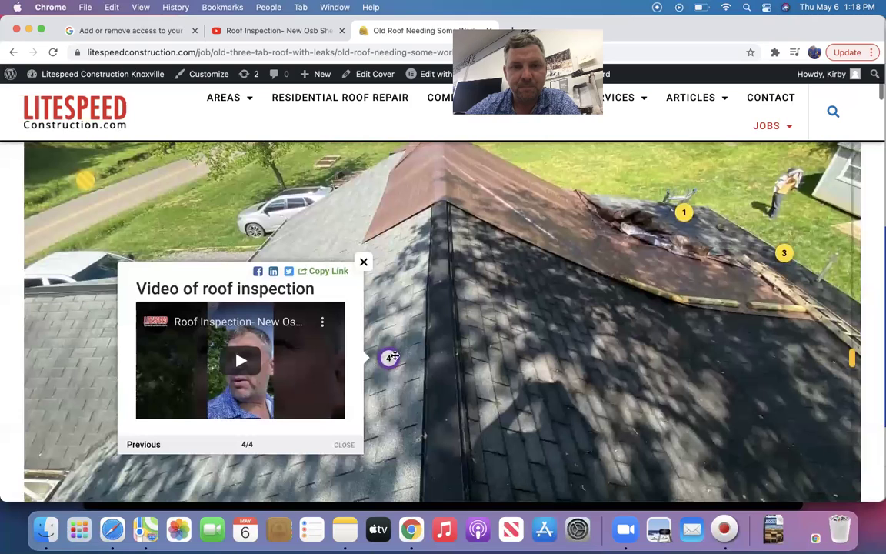
click(521, 339)
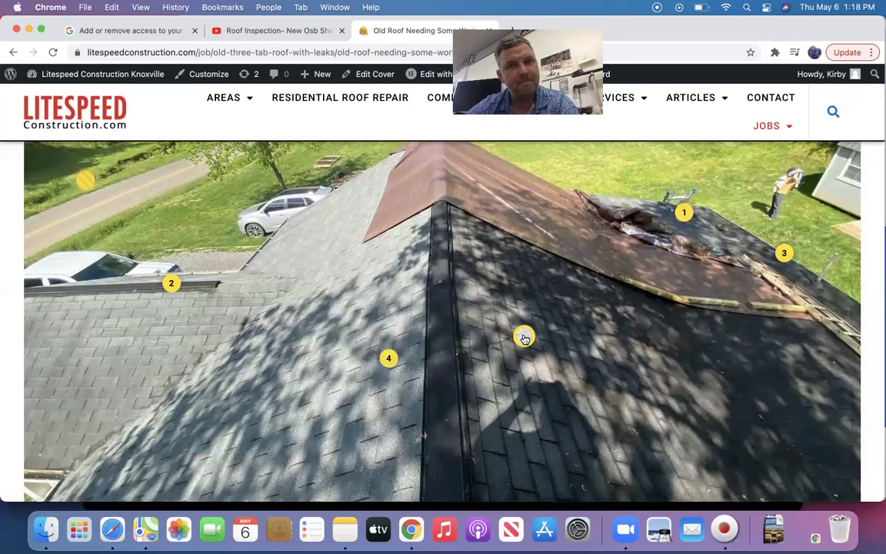
click(523, 337)
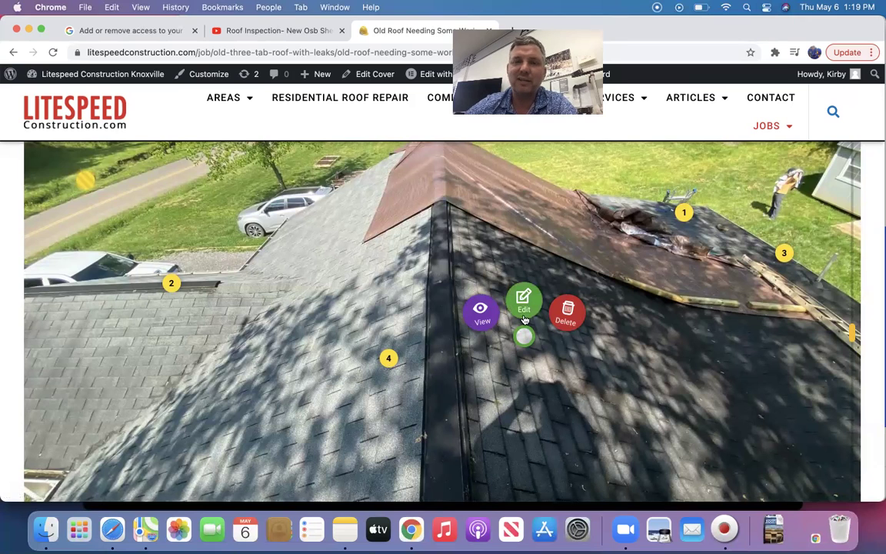
click(567, 312)
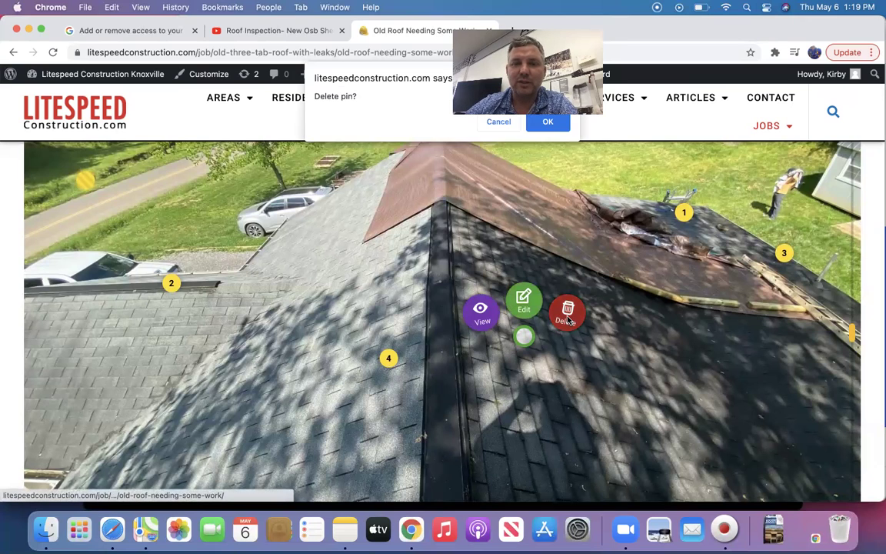
click(548, 122)
Confirm deleting the extra pin just right of the roof ridge, and delete pin 4 left of the ridge.
click(388, 358)
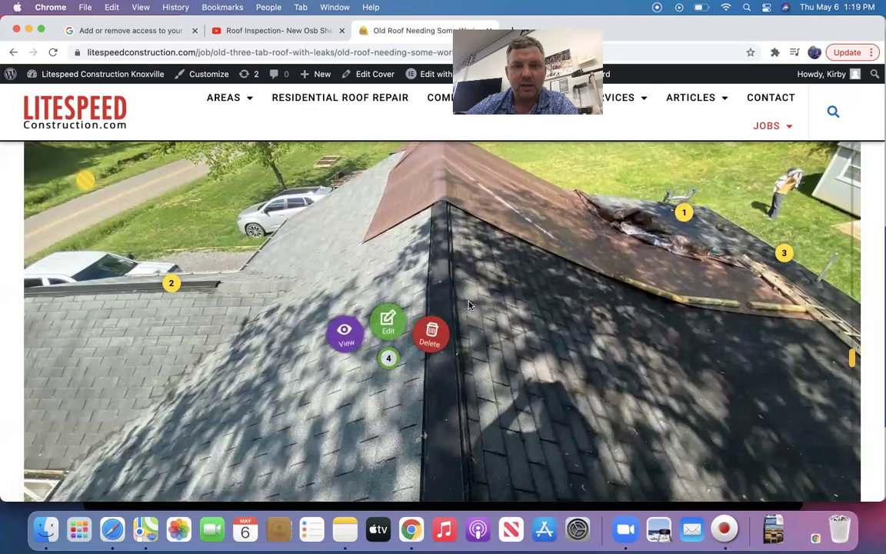
click(432, 336)
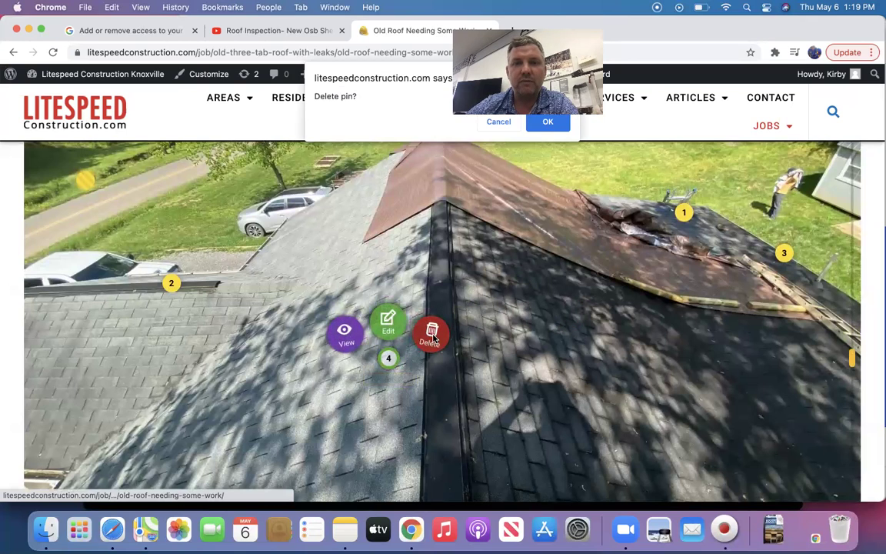
click(546, 122)
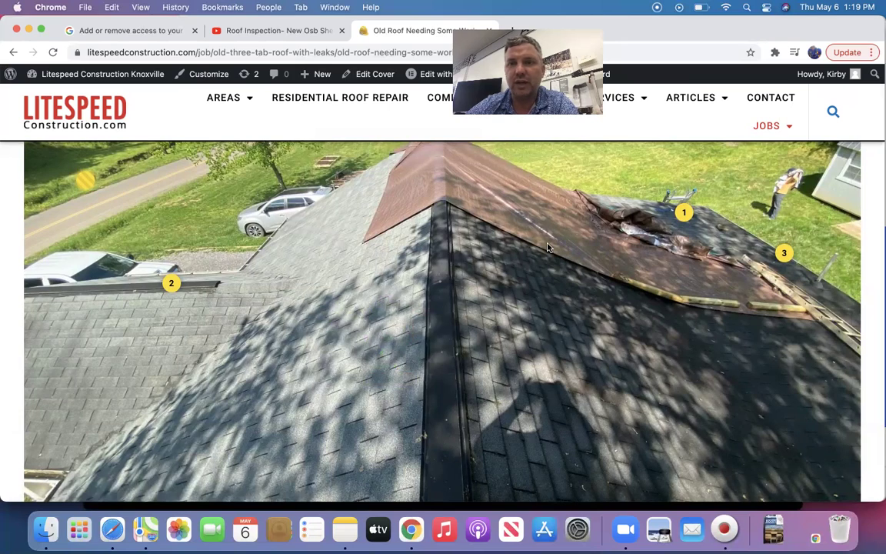
Open pin 1 "Torn Off Shingles With Leaks" for editing, paste the copied YouTube link below the embedded video, and save the changes.
click(684, 210)
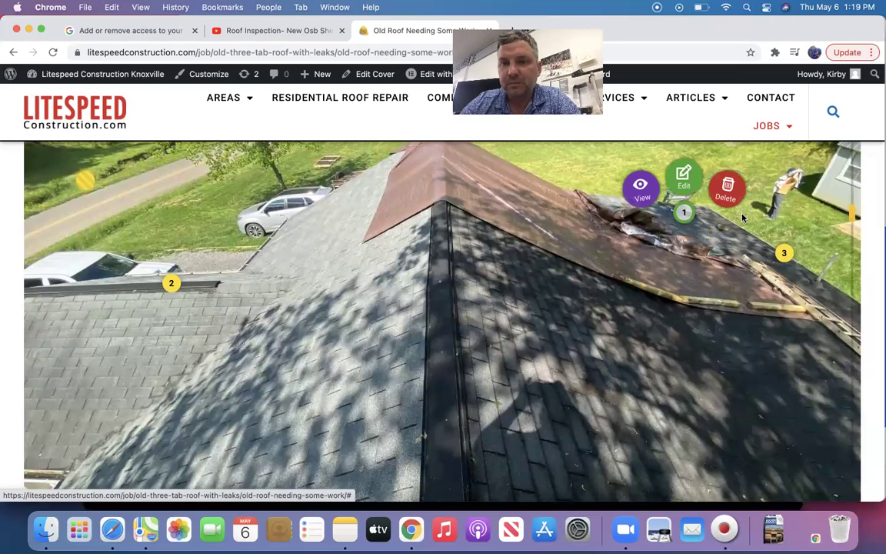
click(688, 183)
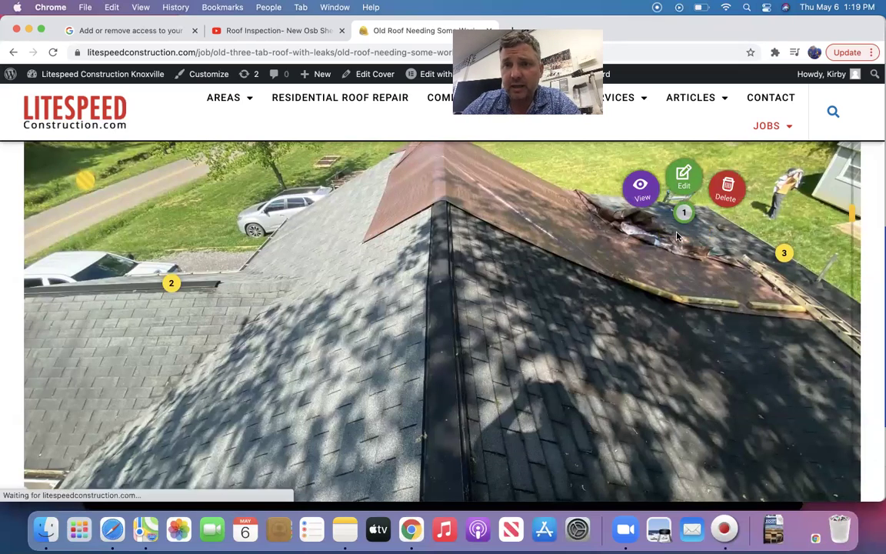
scroll(472, 313, down, 15)
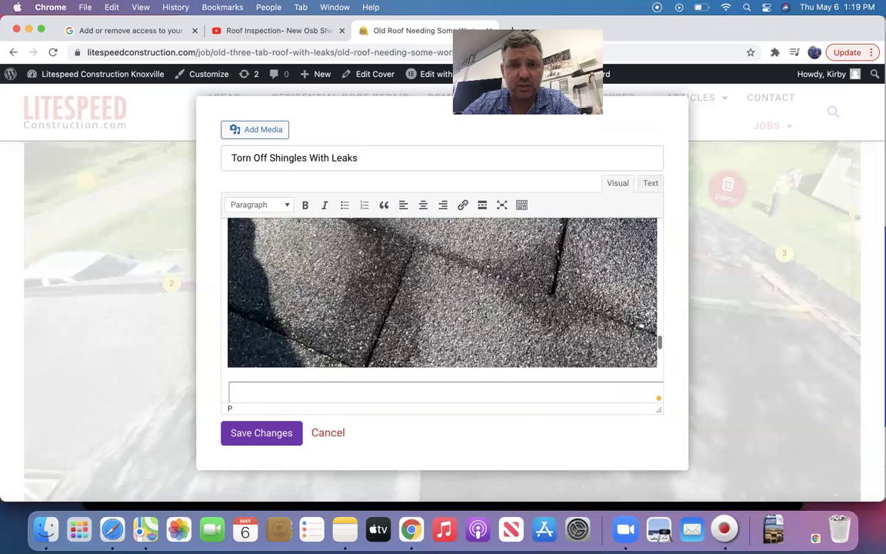
scroll(472, 313, up, 5)
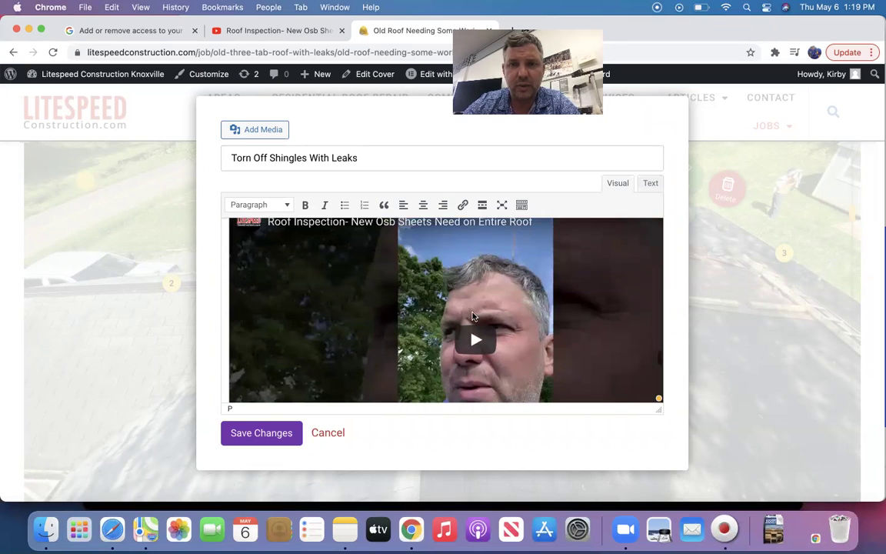
scroll(473, 315, down, 2)
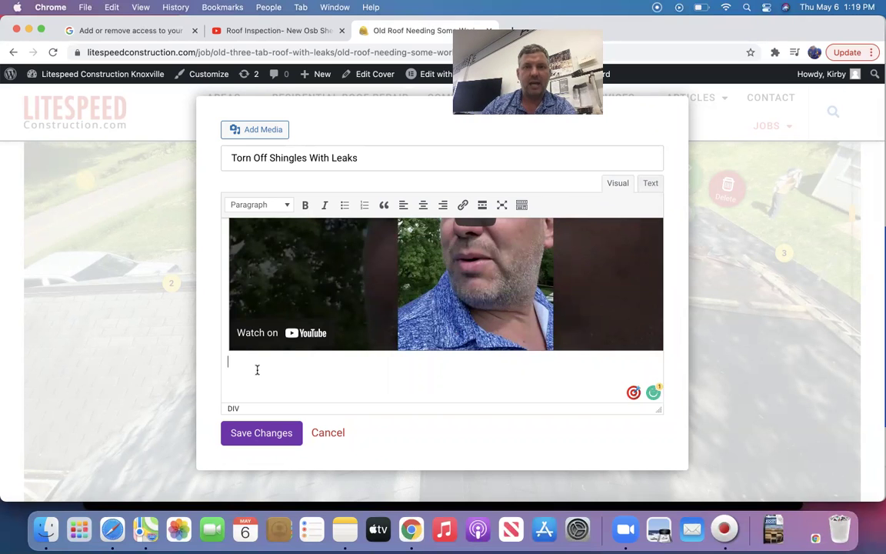
key(super+v)
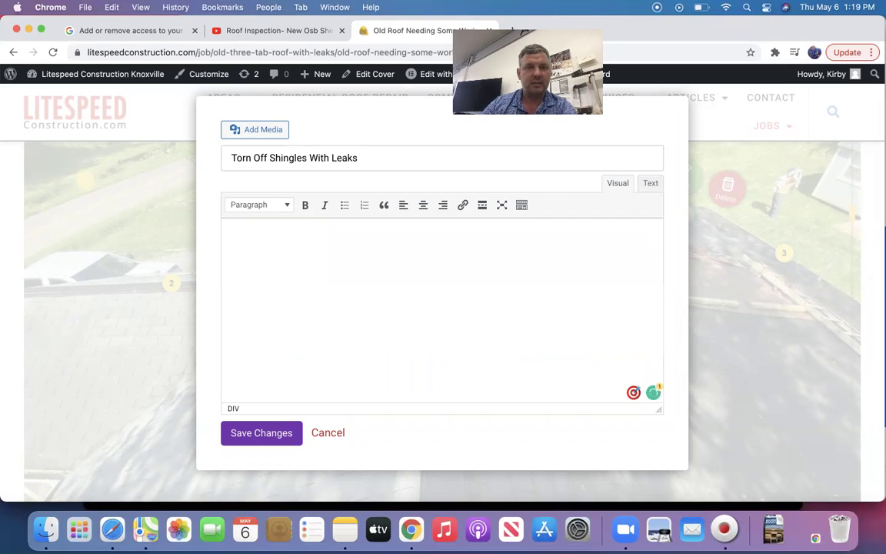
click(255, 434)
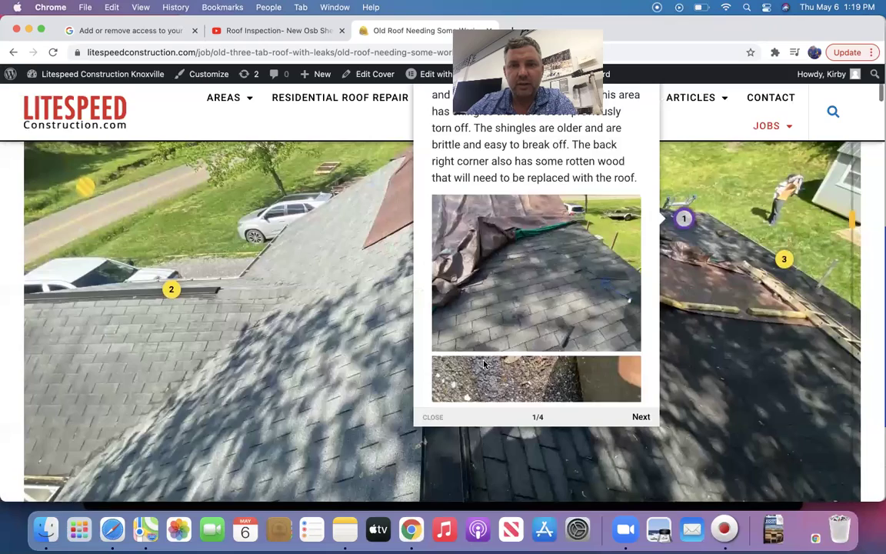
Check pin 1's content down to its last photo, close it, and look through the numbered pin sections below the cover.
scroll(484, 365, down, 10)
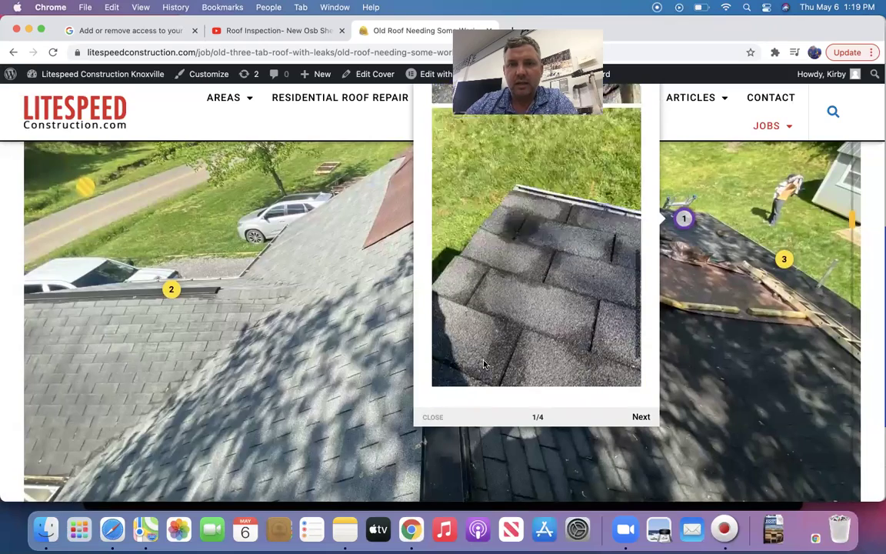
scroll(484, 365, up, 15)
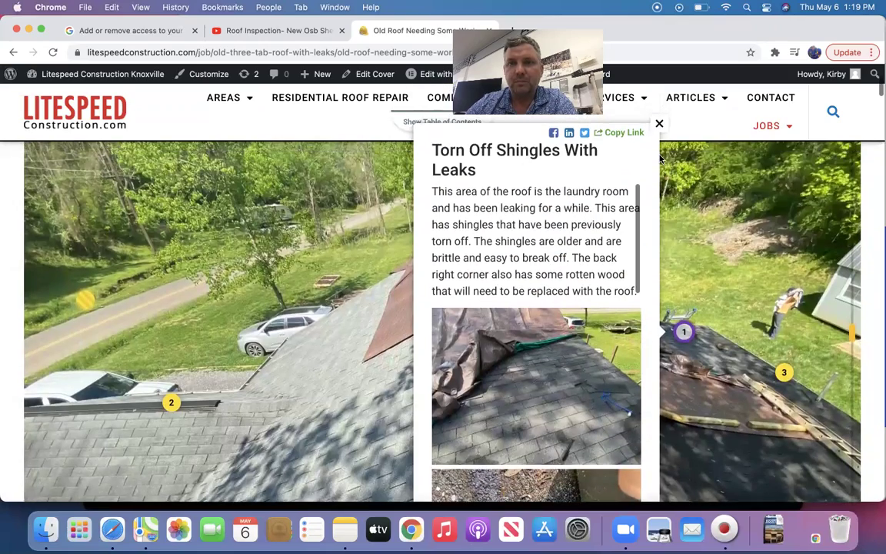
click(659, 126)
scroll(548, 336, down, 15)
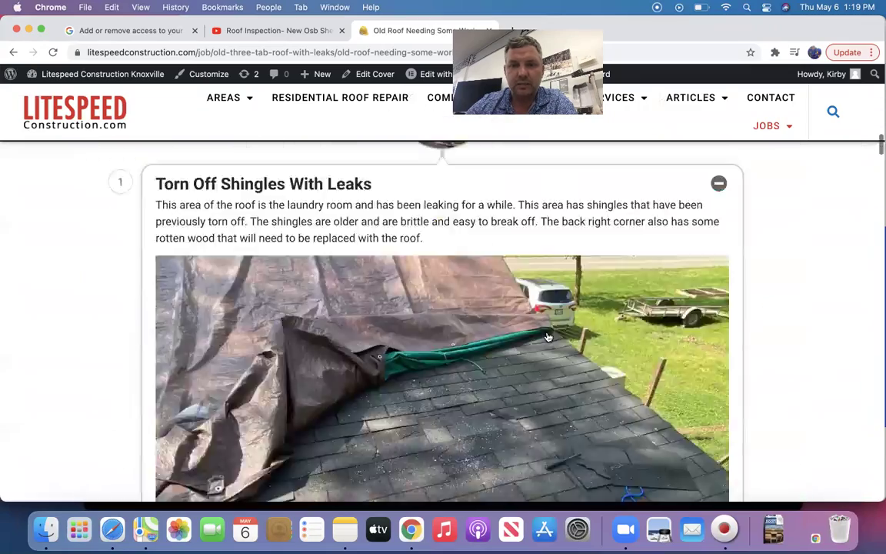
scroll(549, 336, down, 20)
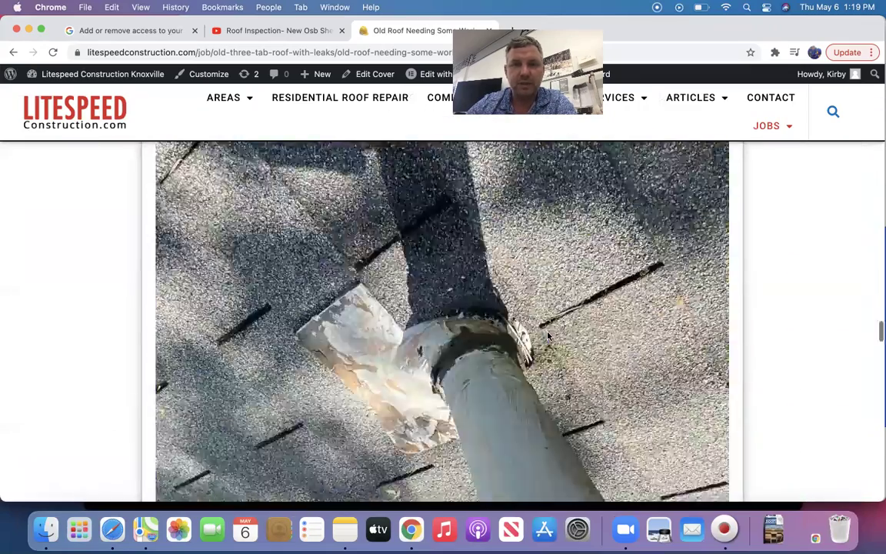
scroll(548, 336, down, 20)
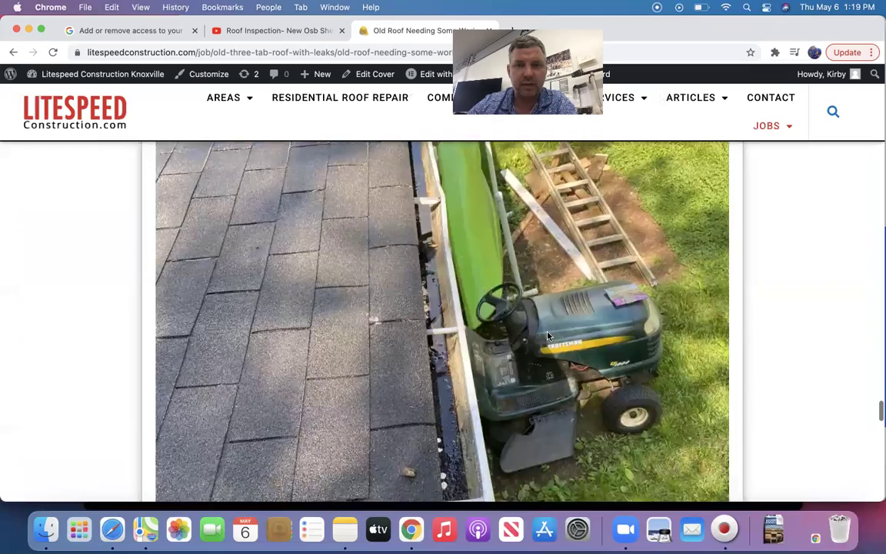
scroll(548, 336, down, 15)
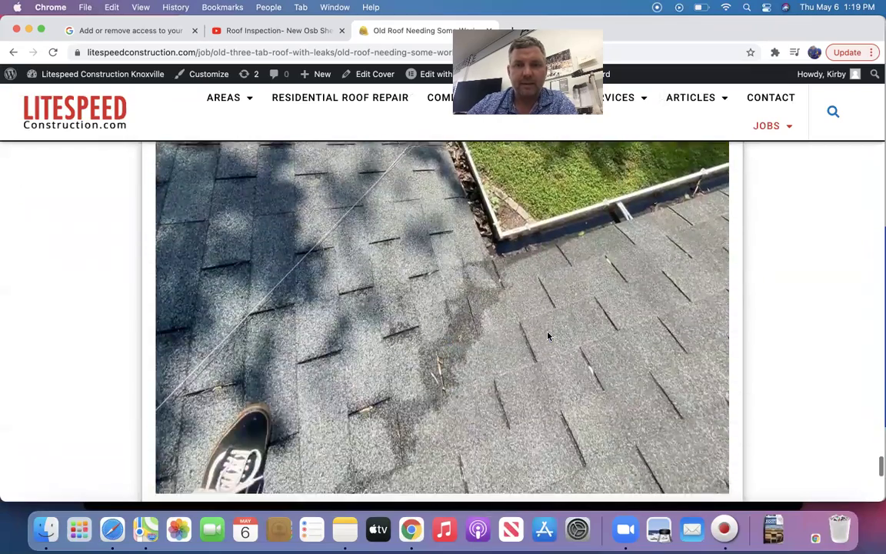
scroll(548, 336, up, 15)
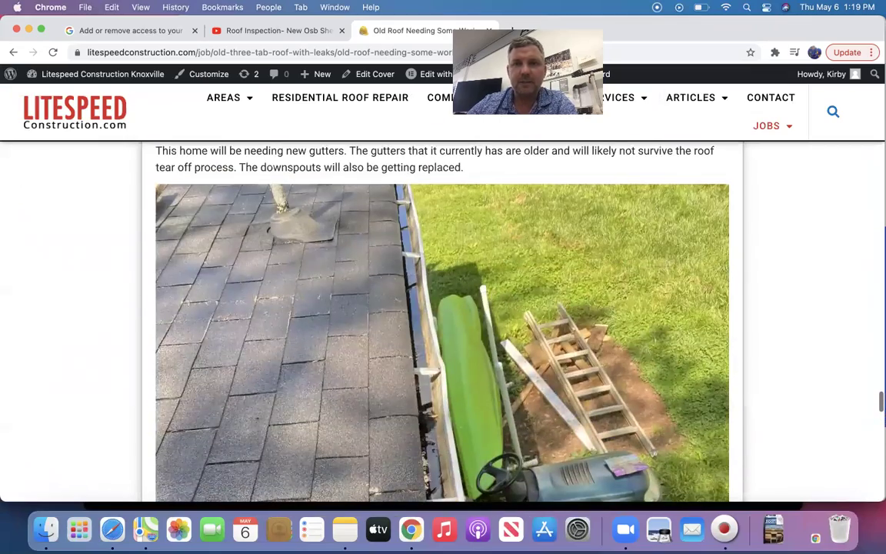